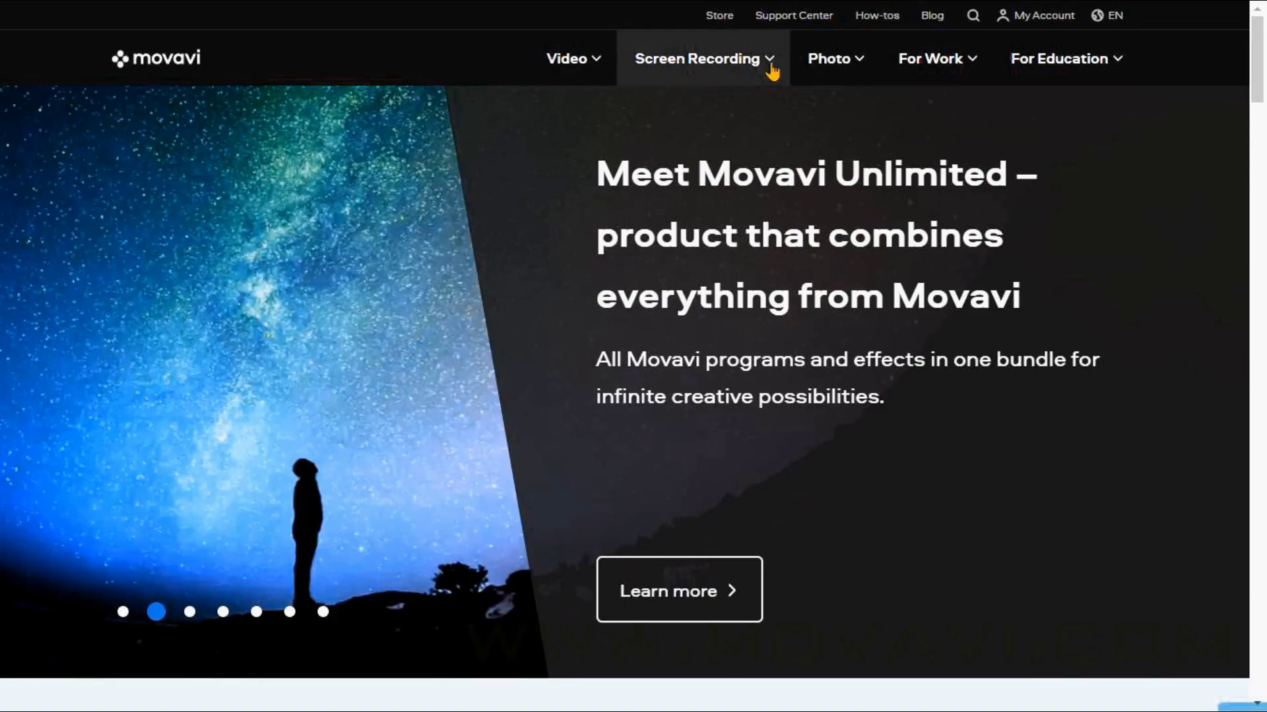
Step: Open the Screen Recorder page and review the Create screencasts, Schedule recording and Show keystrokes features
{"action": "left_click", "coordinate": [769, 64]}
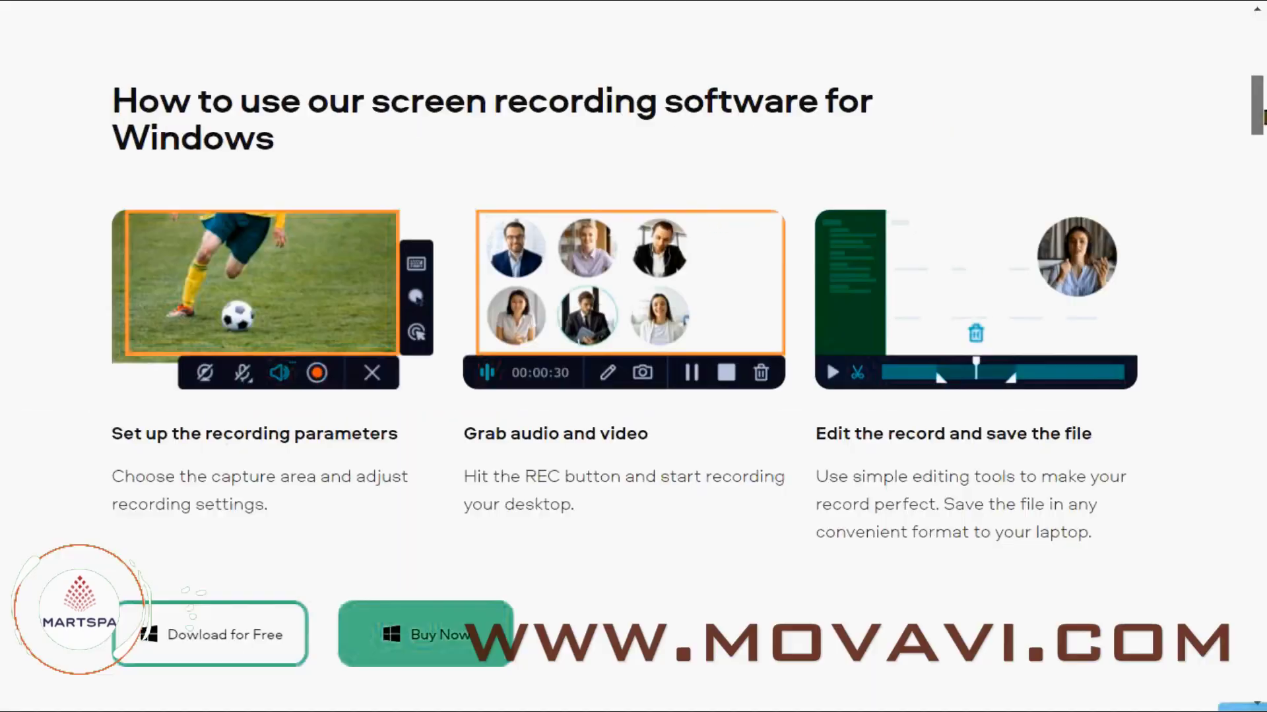
{"action": "scroll", "coordinate": [634, 357], "scroll_direction": "down", "scroll_amount": 1}
{"action": "left_click_drag", "start_coordinate": [1264, 119], "coordinate": [1264, 249]}
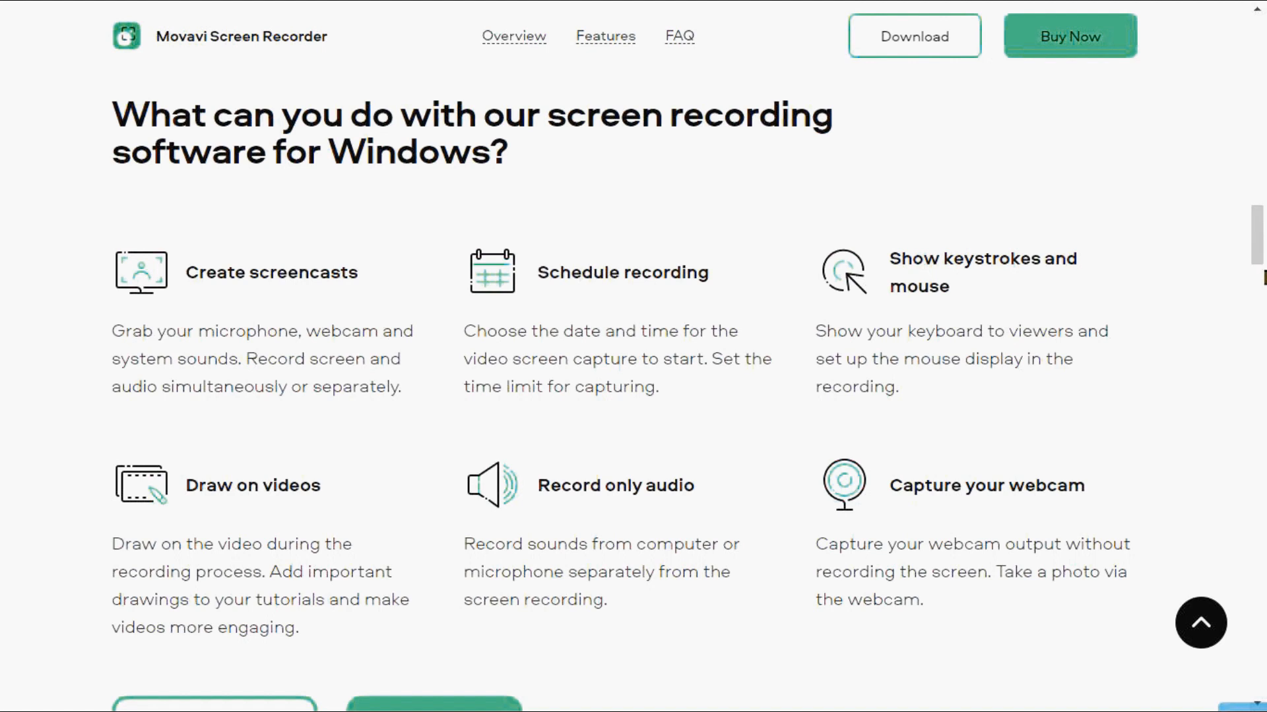
{"action": "left_click_drag", "start_coordinate": [191, 279], "coordinate": [353, 277]}
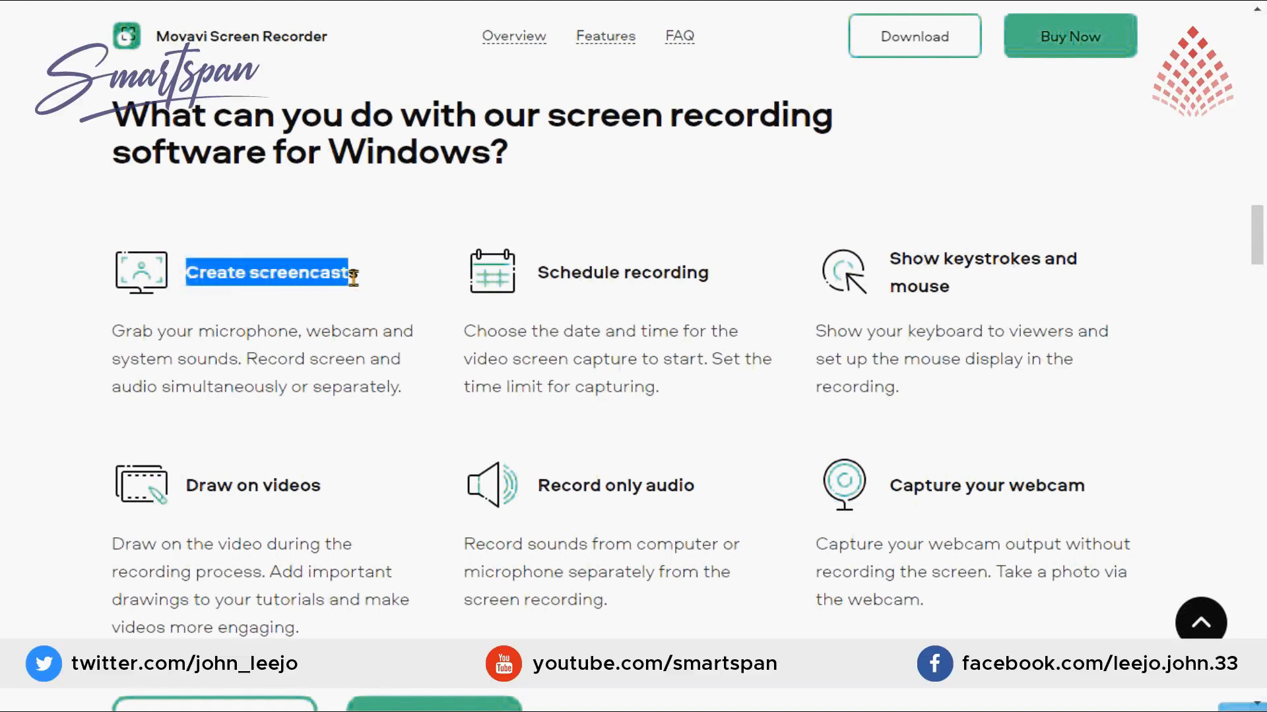
{"action": "left_click_drag", "start_coordinate": [544, 272], "coordinate": [705, 274]}
{"action": "left_click_drag", "start_coordinate": [894, 256], "coordinate": [1077, 259]}
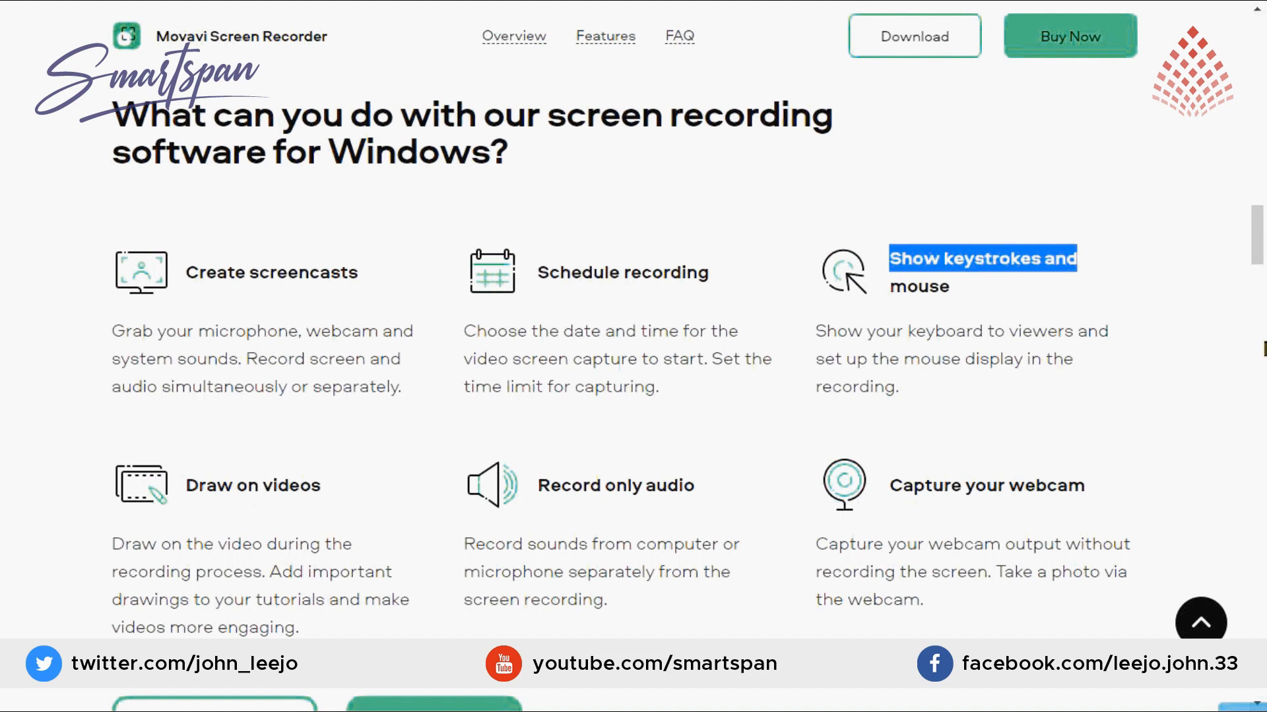
{"action": "left_click", "coordinate": [1260, 394]}
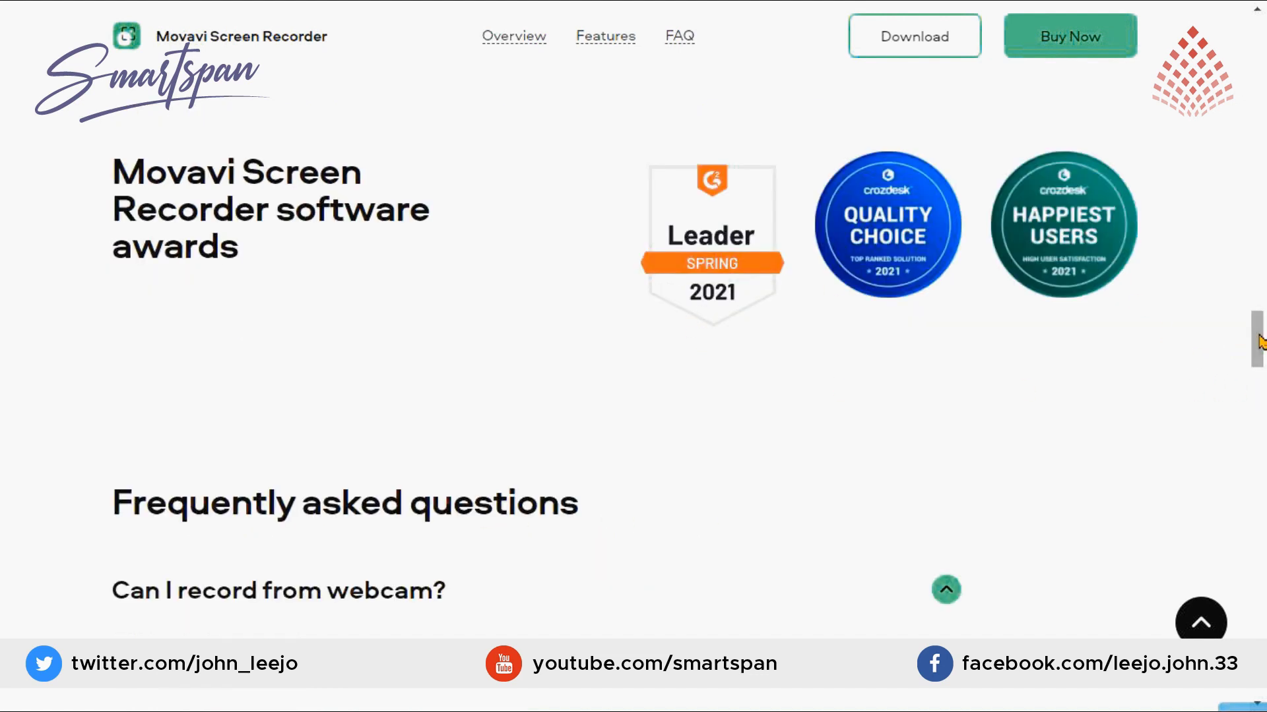
{"action": "left_click_drag", "start_coordinate": [1258, 339], "coordinate": [1261, 368]}
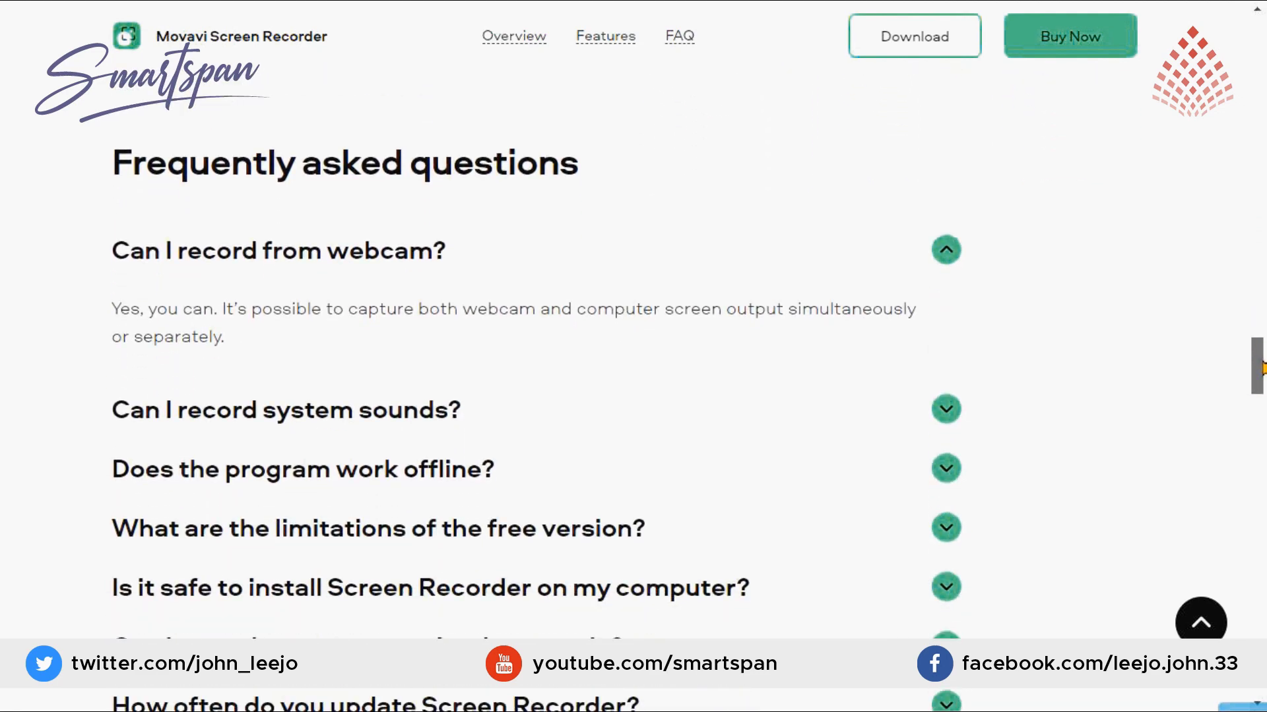
Step: Expand the FAQ answers on working offline, recording system sounds and two streams, then go to the Store
{"action": "left_click", "coordinate": [948, 474]}
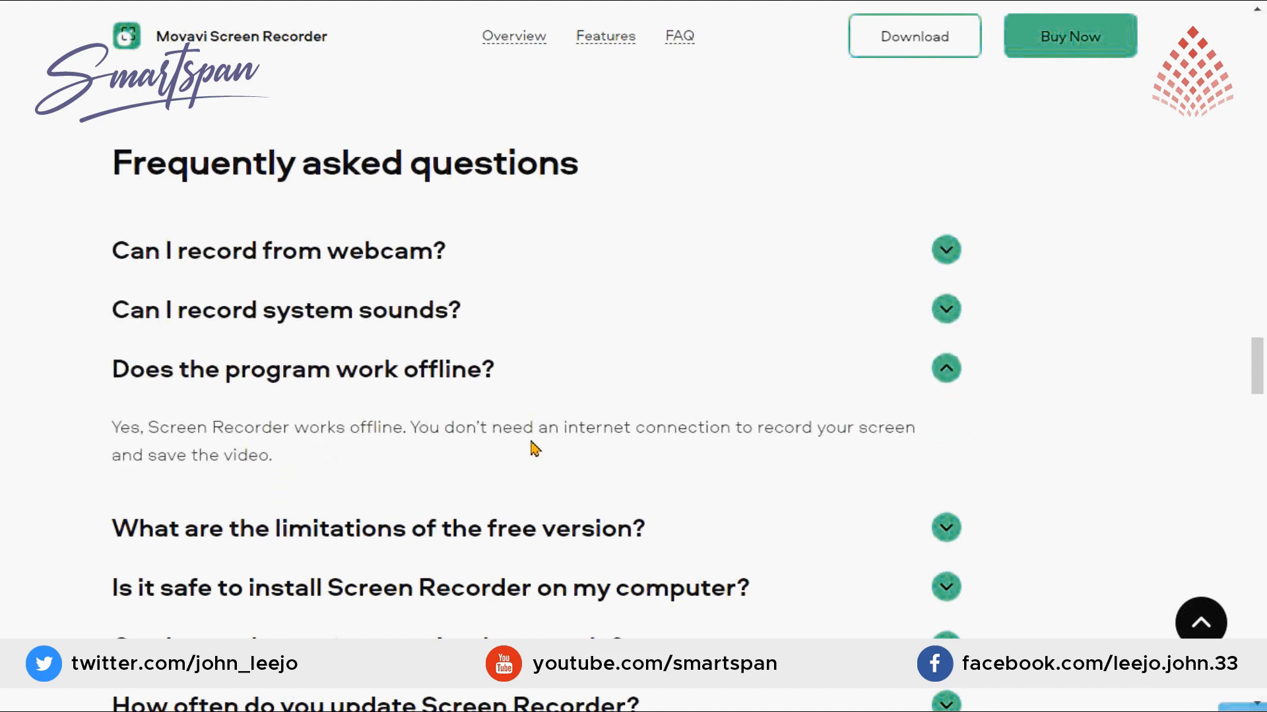
{"action": "left_click", "coordinate": [948, 313]}
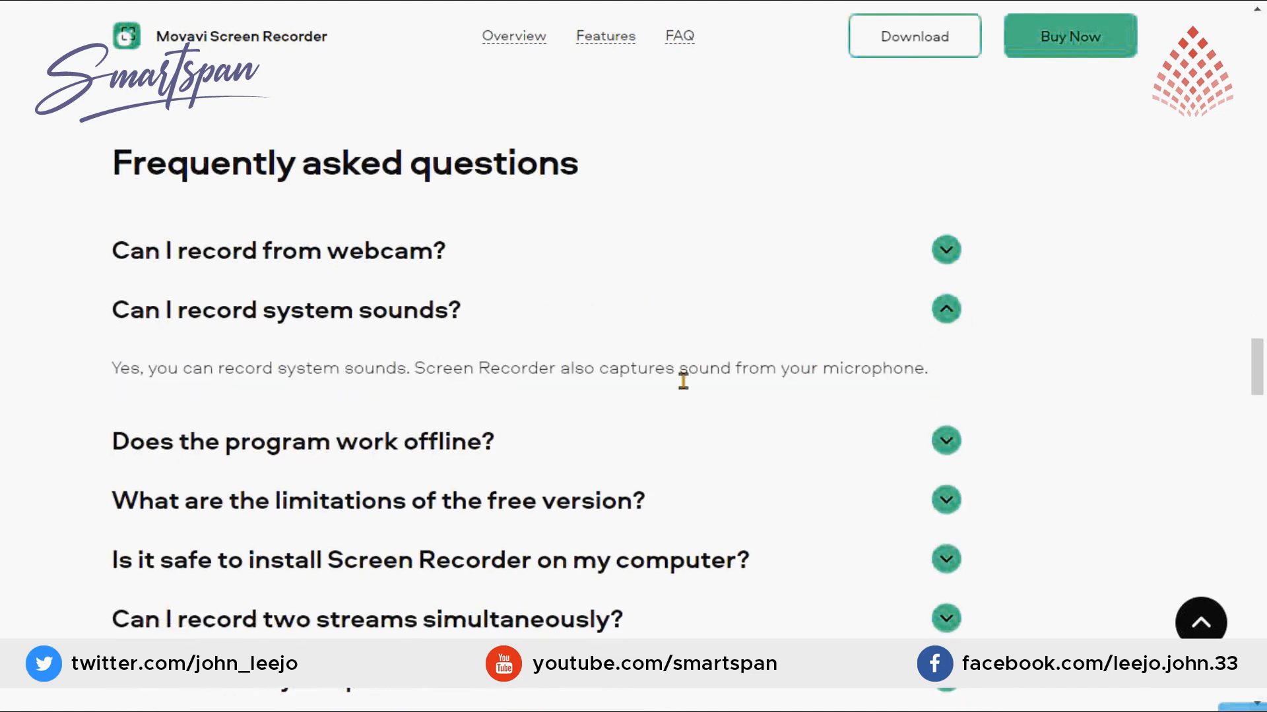
{"action": "scroll", "coordinate": [1158, 363], "scroll_direction": "down", "scroll_amount": 4}
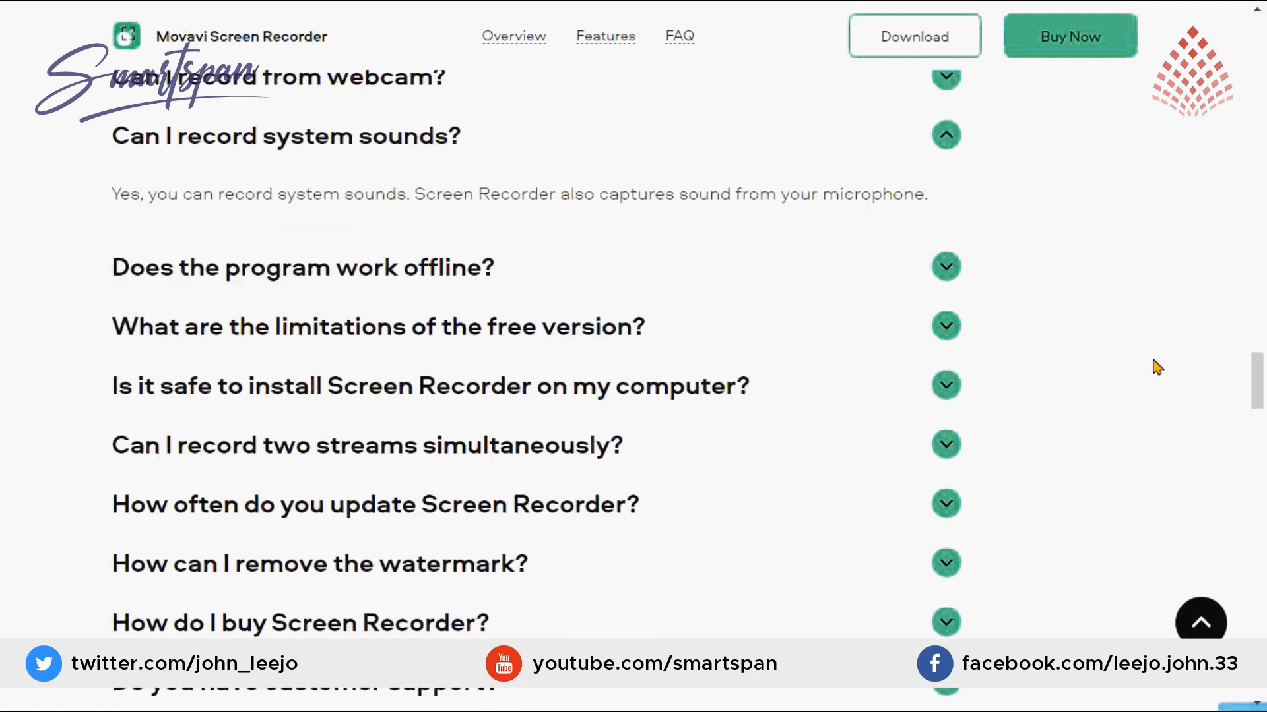
{"action": "left_click", "coordinate": [946, 341]}
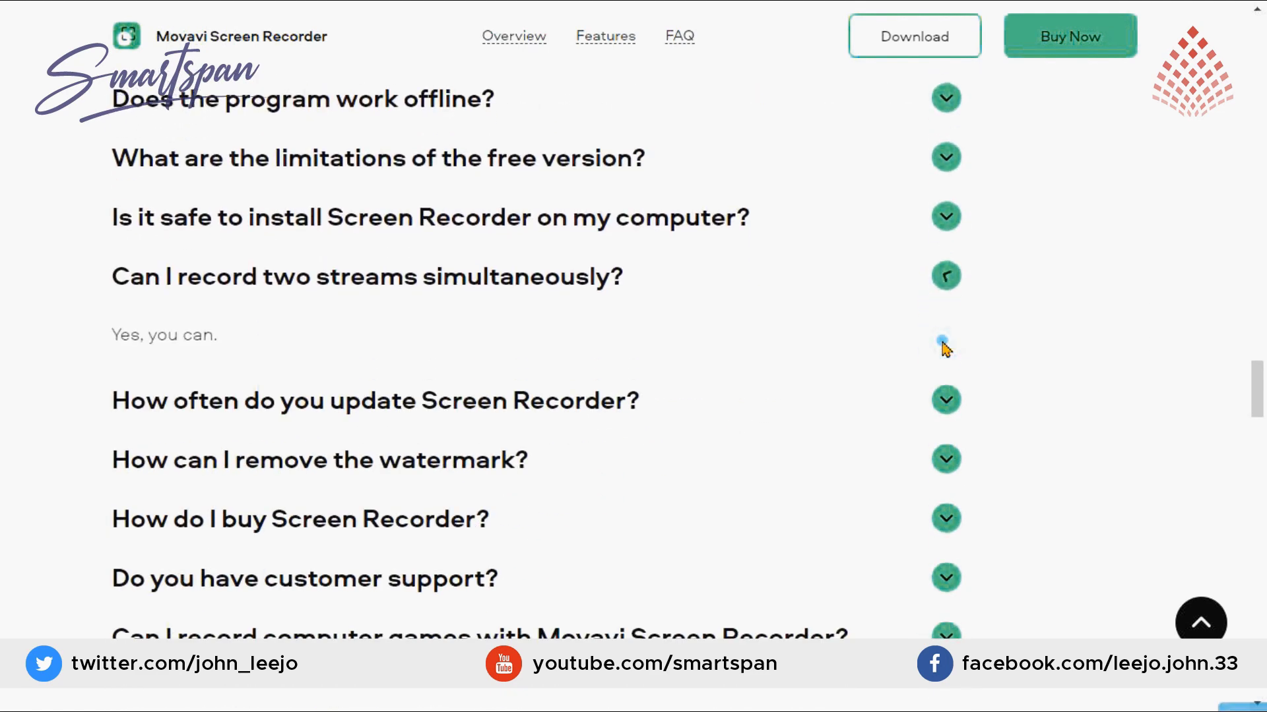
{"action": "left_click_drag", "start_coordinate": [1258, 367], "coordinate": [1258, 386]}
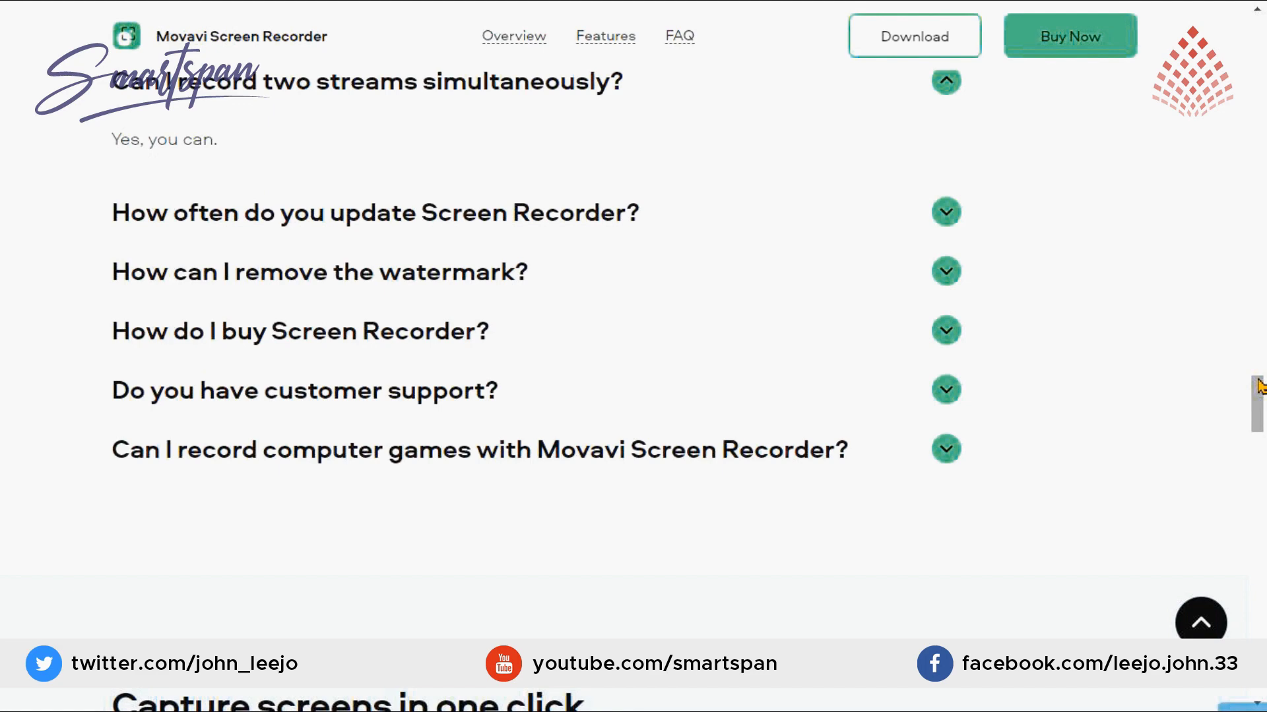
{"action": "left_click", "coordinate": [946, 393]}
{"action": "left_click_drag", "start_coordinate": [1258, 403], "coordinate": [1260, 448]}
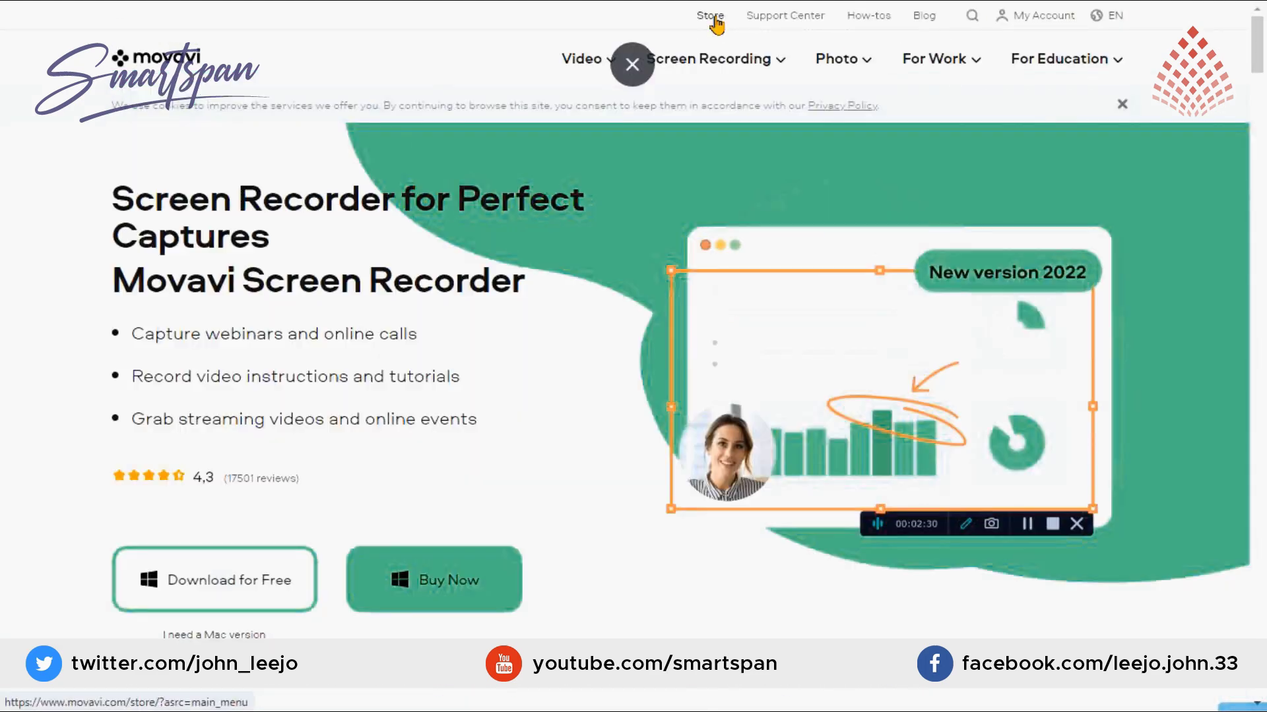
{"action": "left_click", "coordinate": [712, 17]}
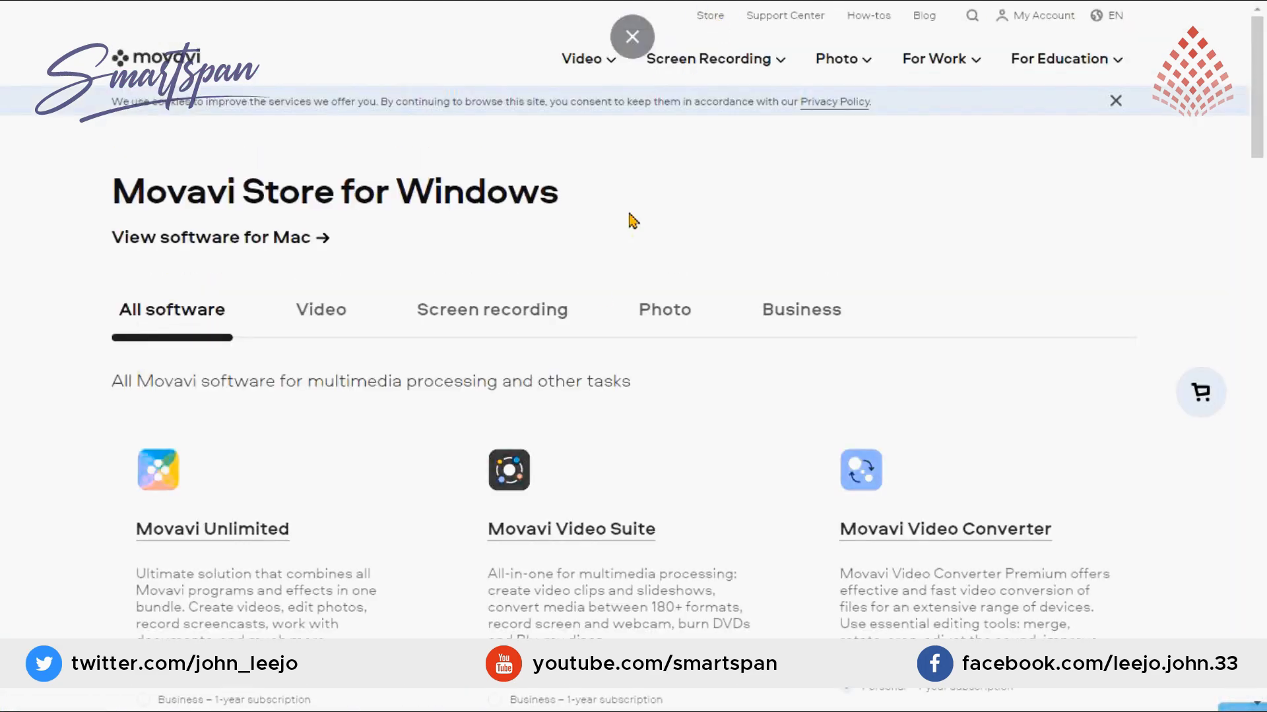
Step: Filter the Store to Screen recording software and review Gecata's product description
{"action": "left_click", "coordinate": [541, 311]}
{"action": "left_click_drag", "start_coordinate": [1257, 176], "coordinate": [1264, 389]}
{"action": "left_click_drag", "start_coordinate": [136, 519], "coordinate": [404, 524]}
{"action": "key", "text": "Home"}
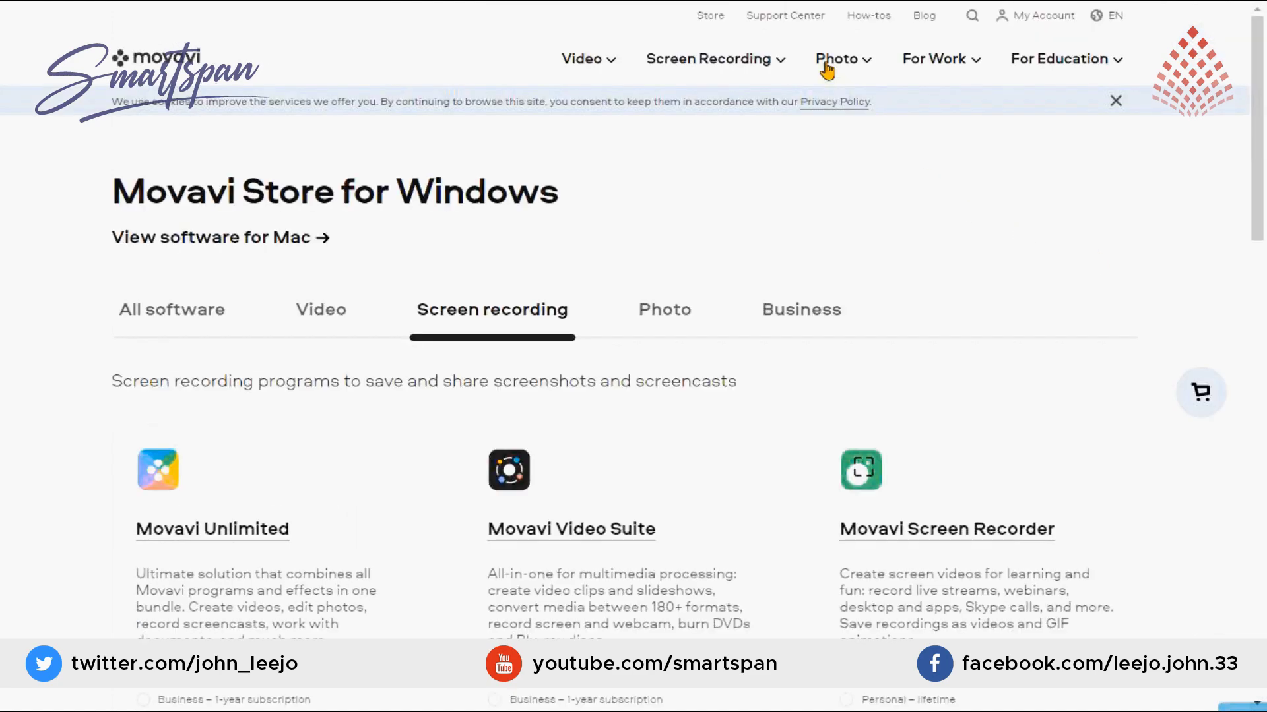
Step: Go to the Movavi Support Center and look over its help sections
{"action": "left_click", "coordinate": [795, 23]}
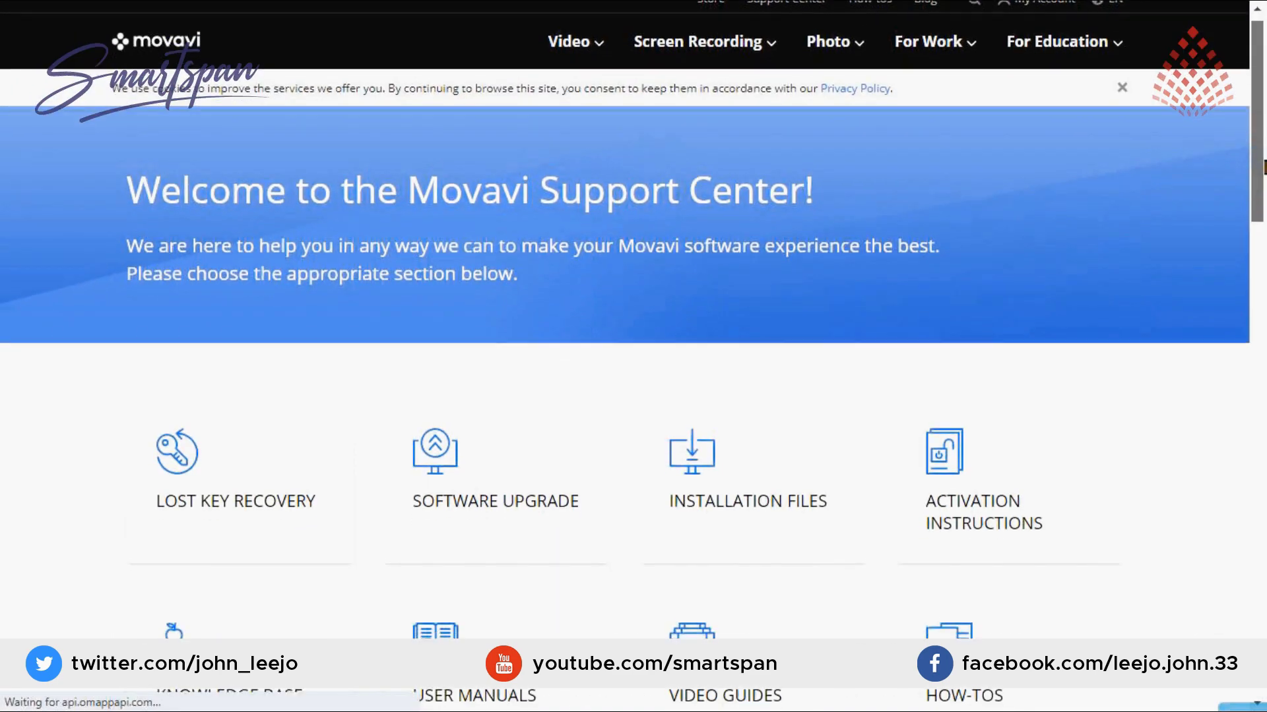
{"action": "scroll", "coordinate": [634, 357], "scroll_direction": "down", "scroll_amount": 2}
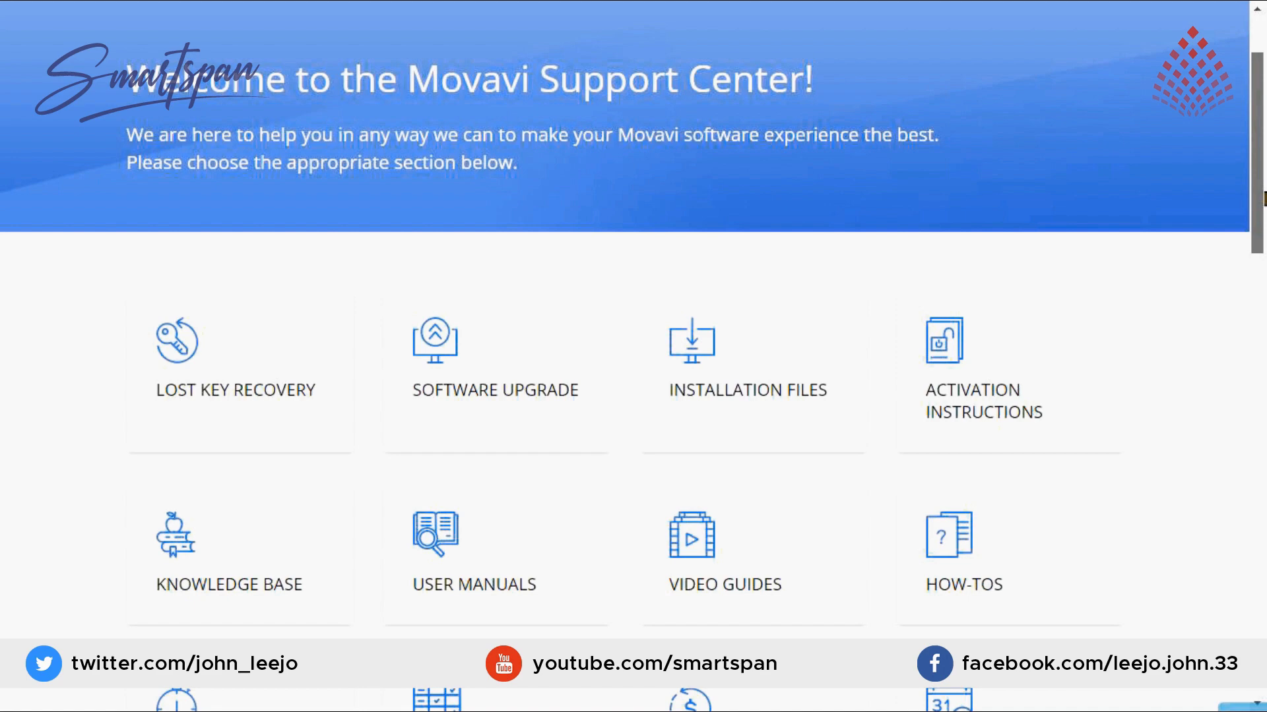
{"action": "scroll", "coordinate": [634, 357], "scroll_direction": "down", "scroll_amount": 1}
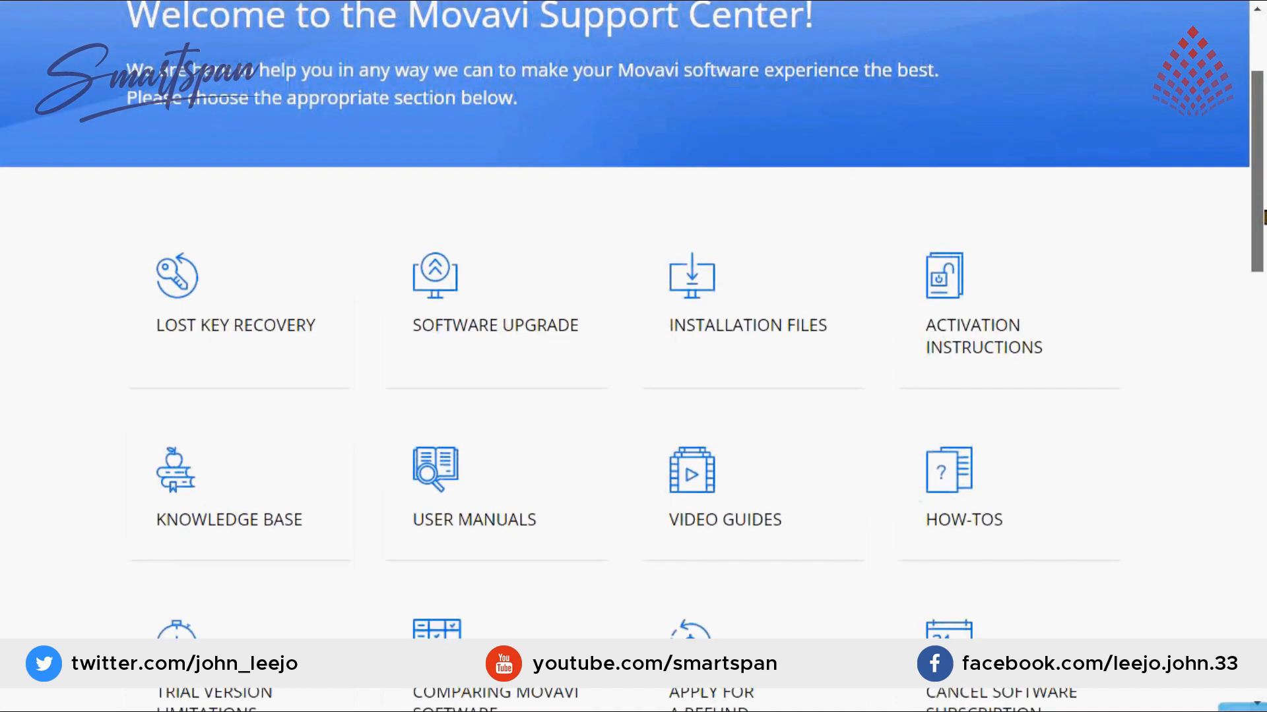
{"action": "scroll", "coordinate": [879, 34], "scroll_direction": "up", "scroll_amount": 3}
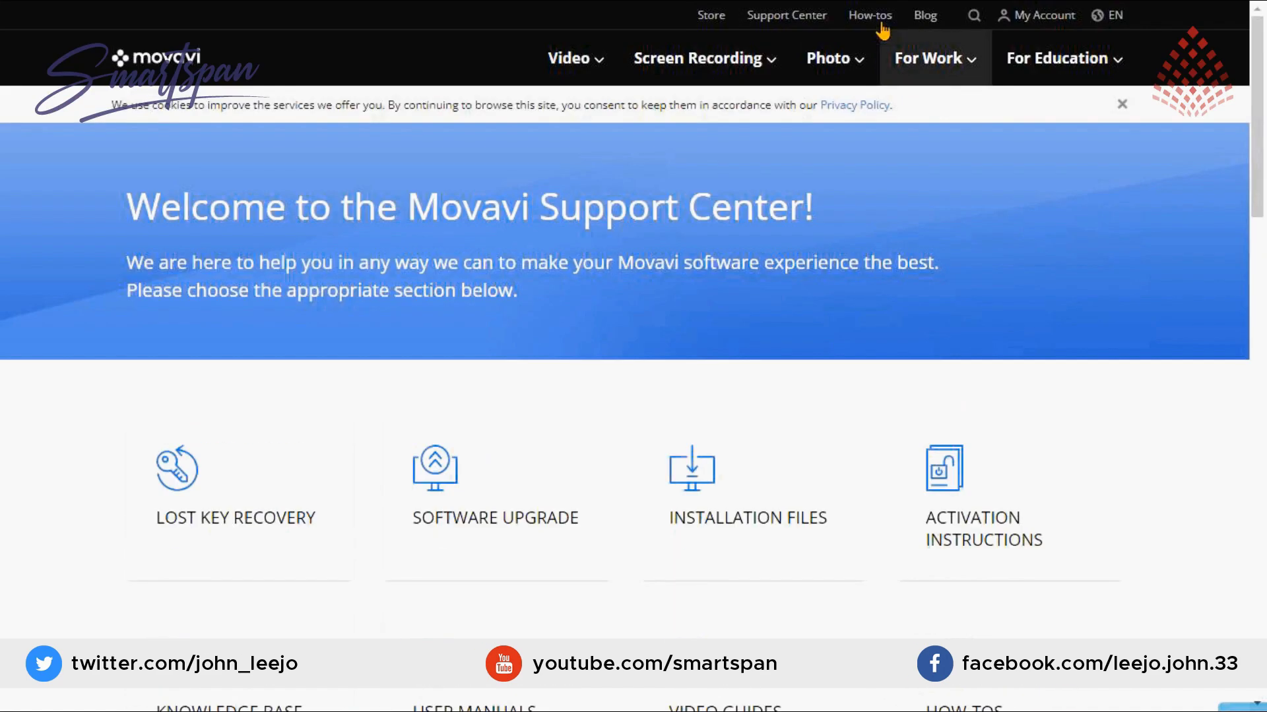
Step: Browse the Screen Recorder how-to guides and articles list
{"action": "left_click", "coordinate": [874, 15]}
{"action": "left_click", "coordinate": [508, 328]}
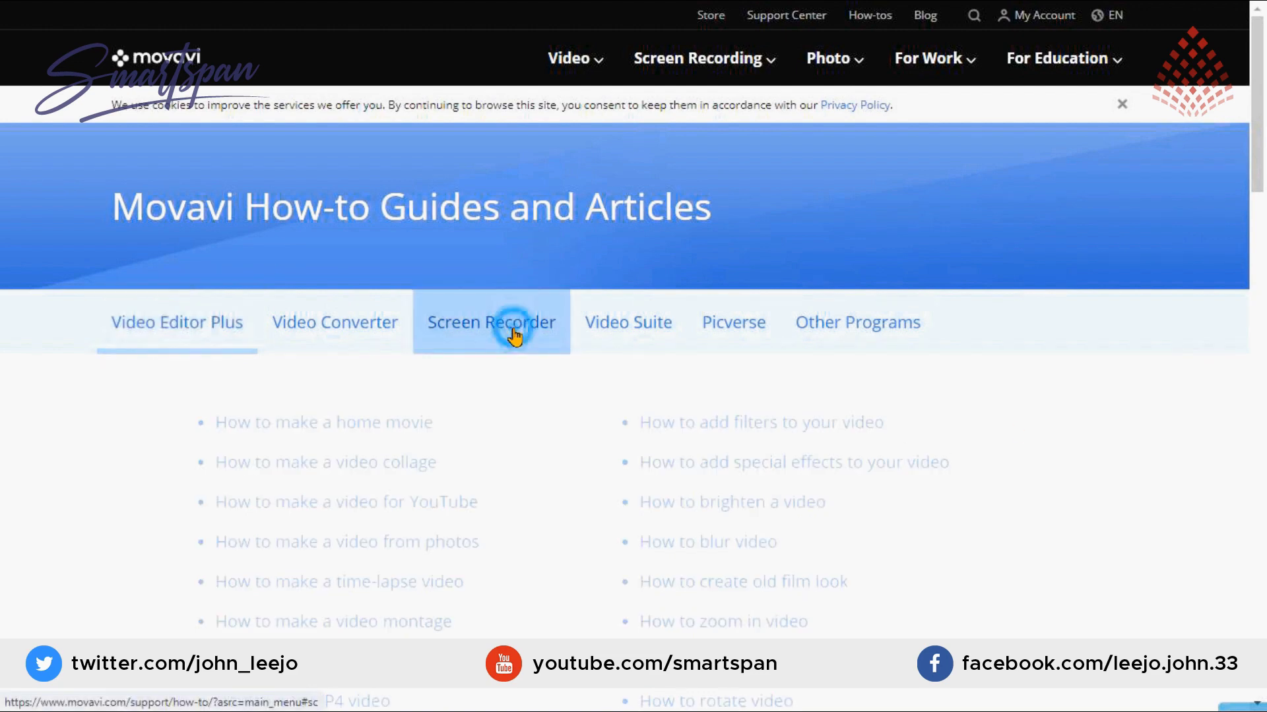
{"action": "scroll", "coordinate": [1173, 449], "scroll_direction": "down", "scroll_amount": 3}
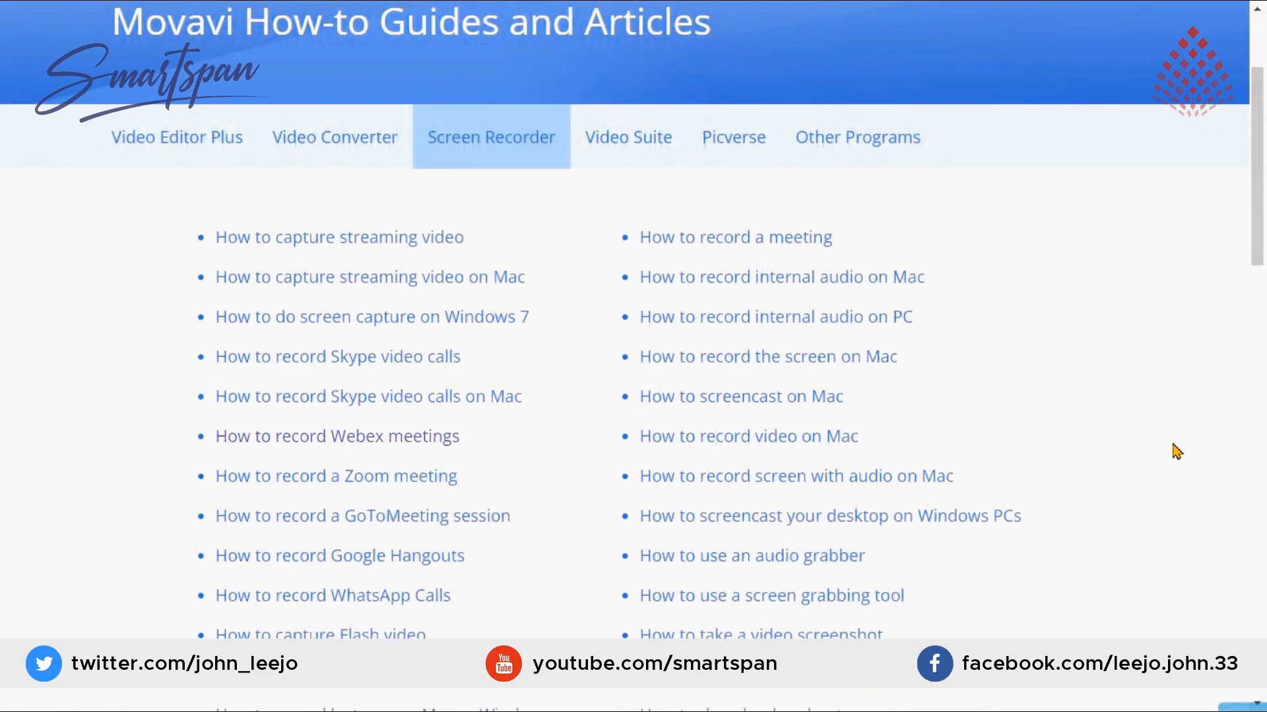
{"action": "scroll", "coordinate": [1176, 452], "scroll_direction": "down", "scroll_amount": 1}
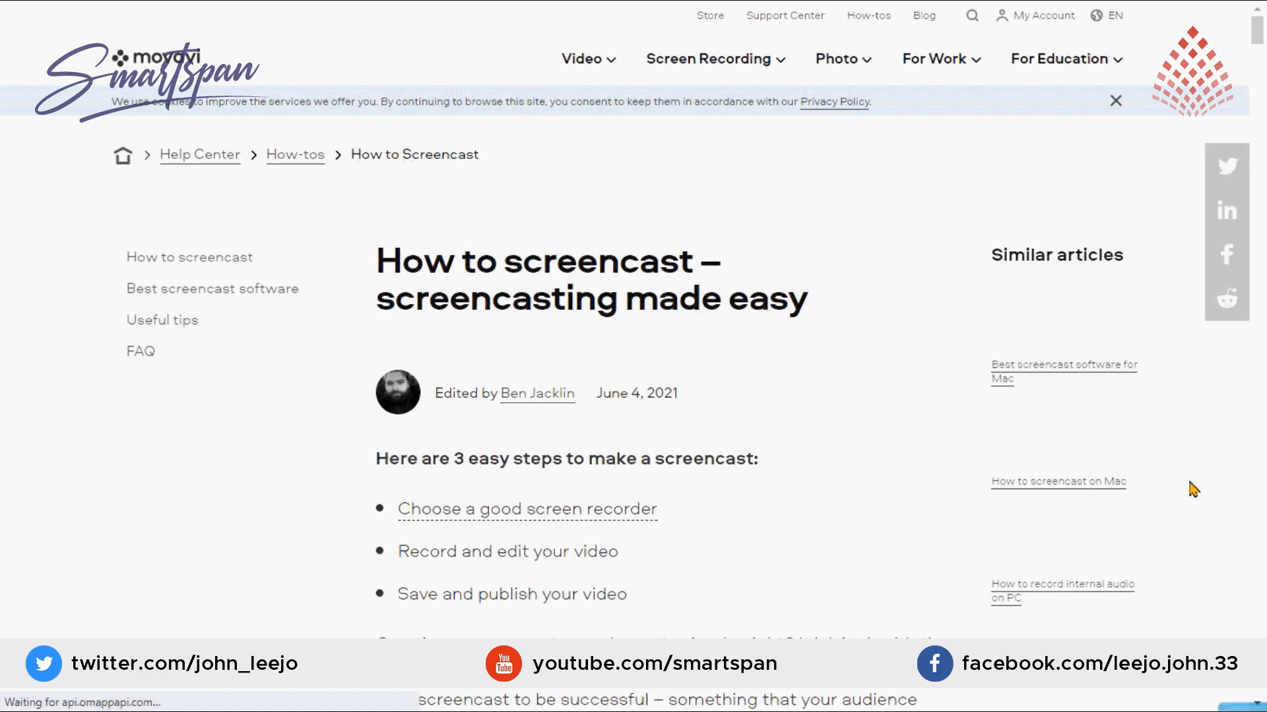
{"action": "scroll", "coordinate": [1193, 490], "scroll_direction": "down", "scroll_amount": 3}
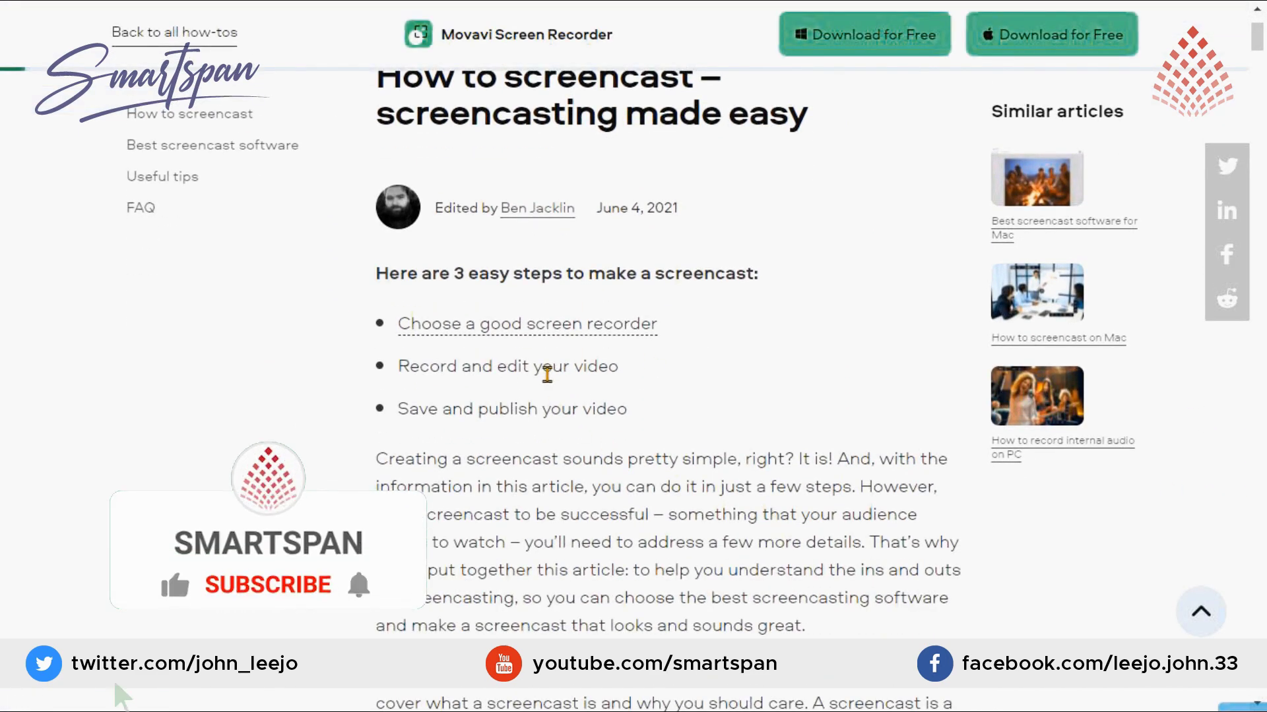
{"action": "key", "text": "alt+Left"}
Step: Read through the 'How to record Webex meetings' article
{"action": "left_click", "coordinate": [432, 535]}
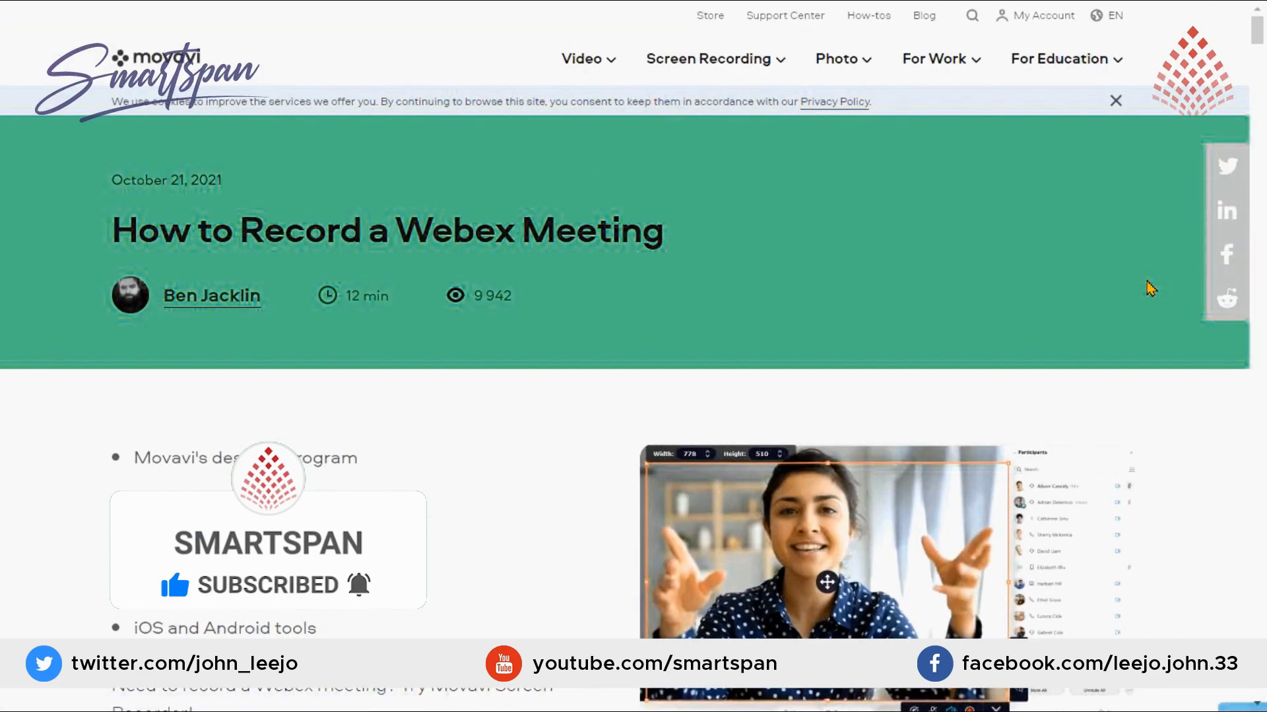
{"action": "scroll", "coordinate": [1149, 291], "scroll_direction": "down", "scroll_amount": 1}
{"action": "scroll", "coordinate": [1150, 291], "scroll_direction": "down", "scroll_amount": 1}
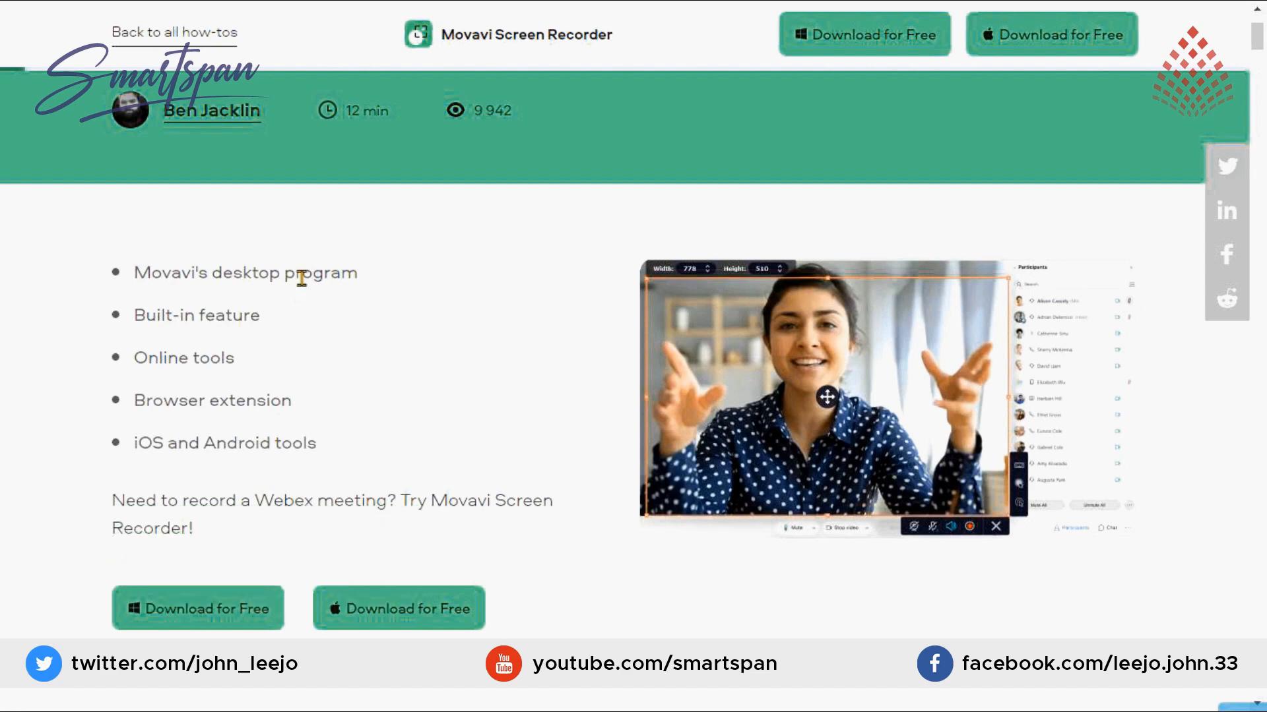
{"action": "scroll", "coordinate": [1210, 334], "scroll_direction": "down", "scroll_amount": 6}
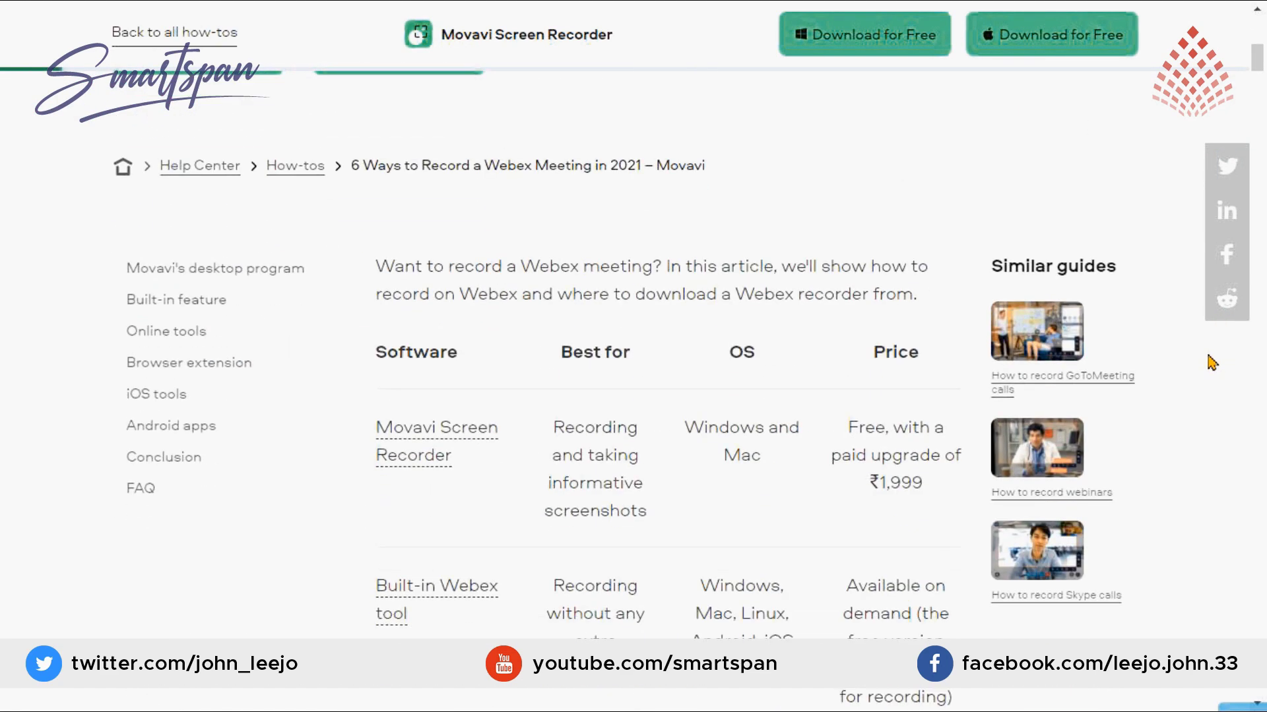
{"action": "scroll", "coordinate": [1212, 362], "scroll_direction": "down", "scroll_amount": 1}
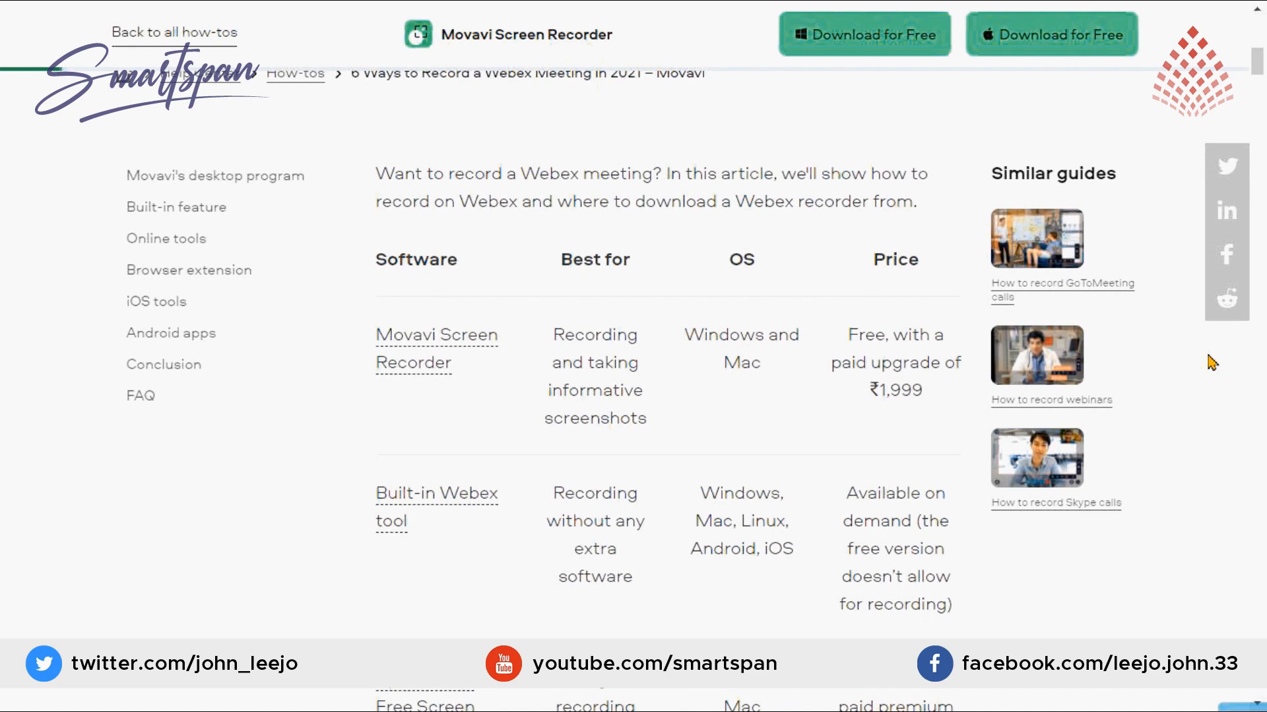
{"action": "scroll", "coordinate": [1211, 362], "scroll_direction": "down", "scroll_amount": 1}
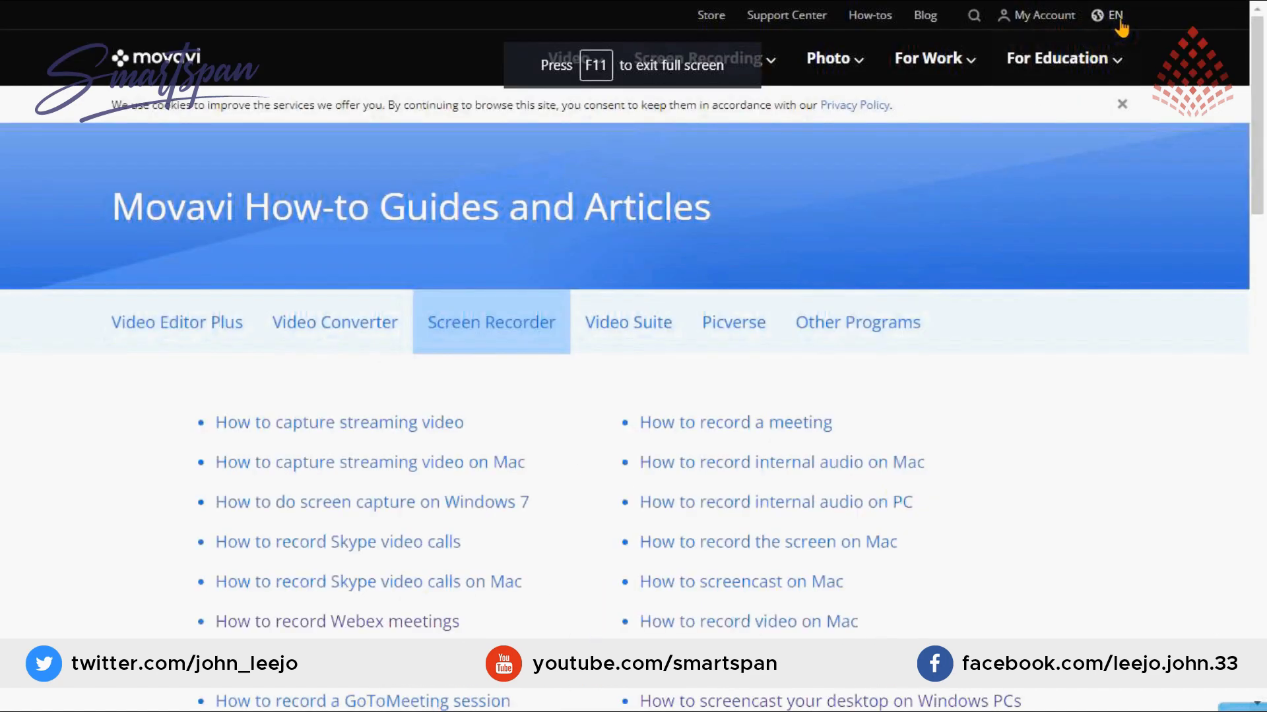
Step: Check the language options keeping English, then start and cancel the free Windows installer download
{"action": "left_click", "coordinate": [1111, 15]}
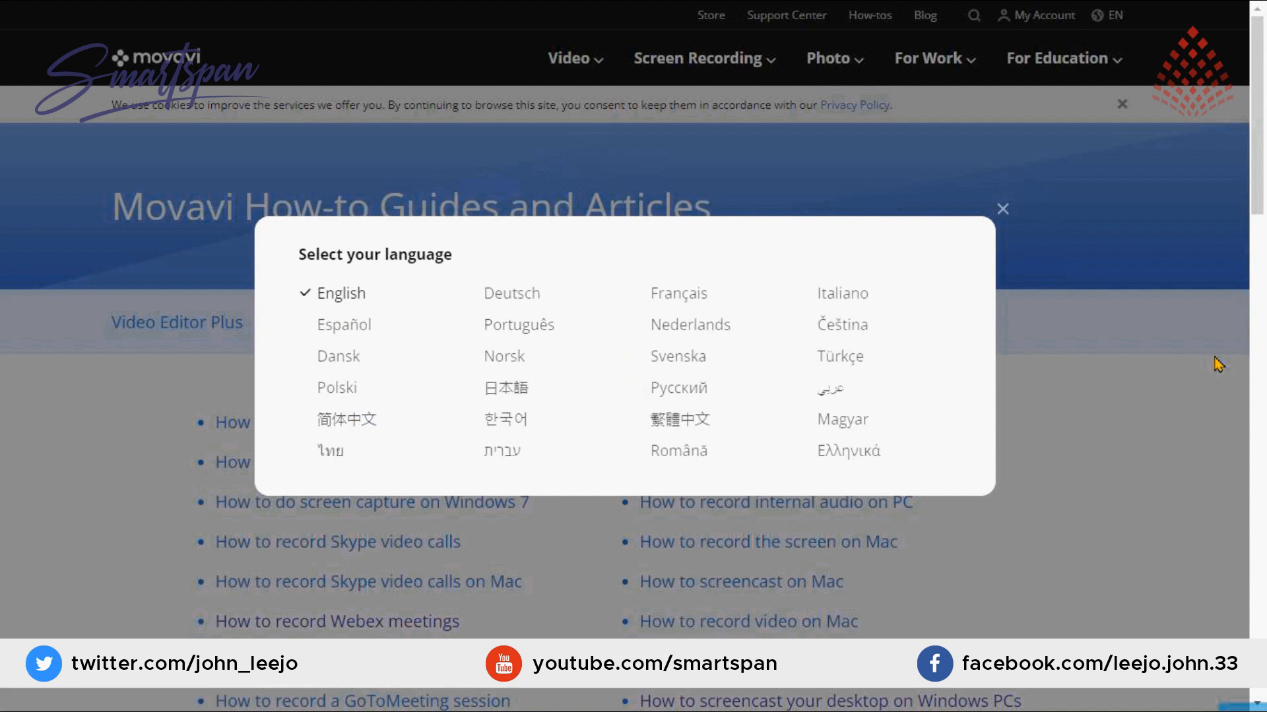
{"action": "left_click", "coordinate": [1004, 213]}
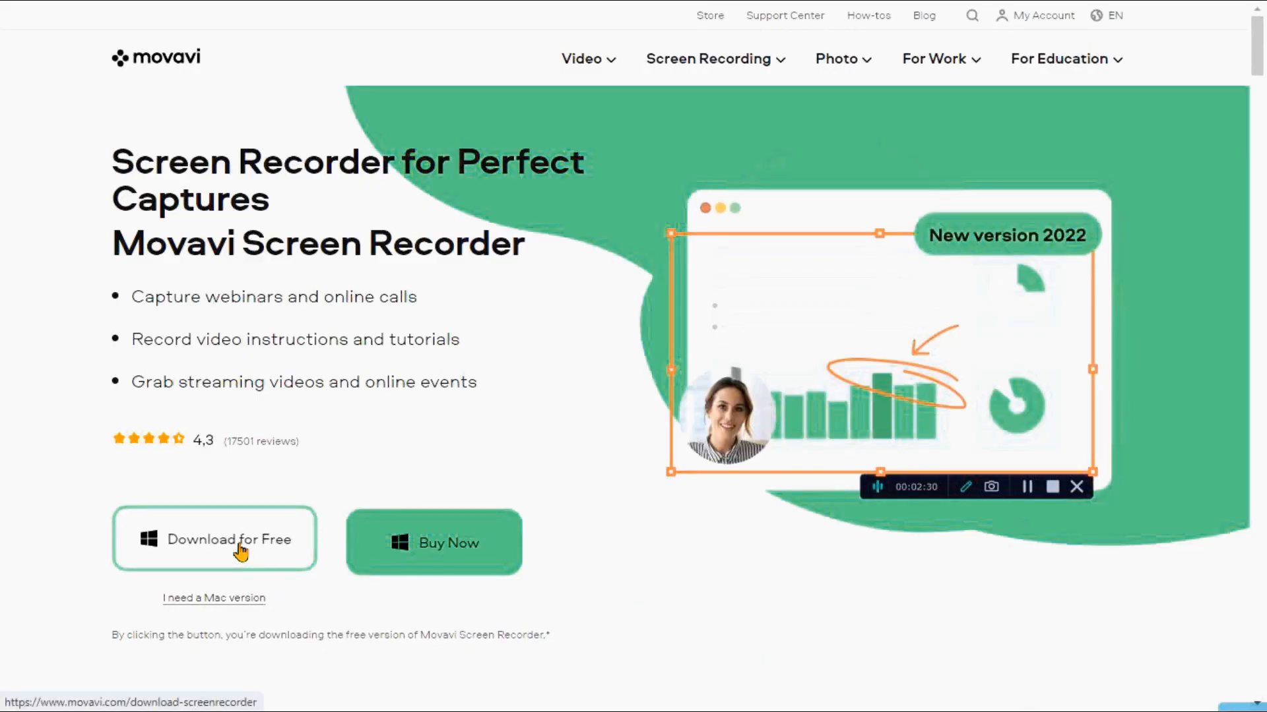
{"action": "left_click", "coordinate": [241, 549]}
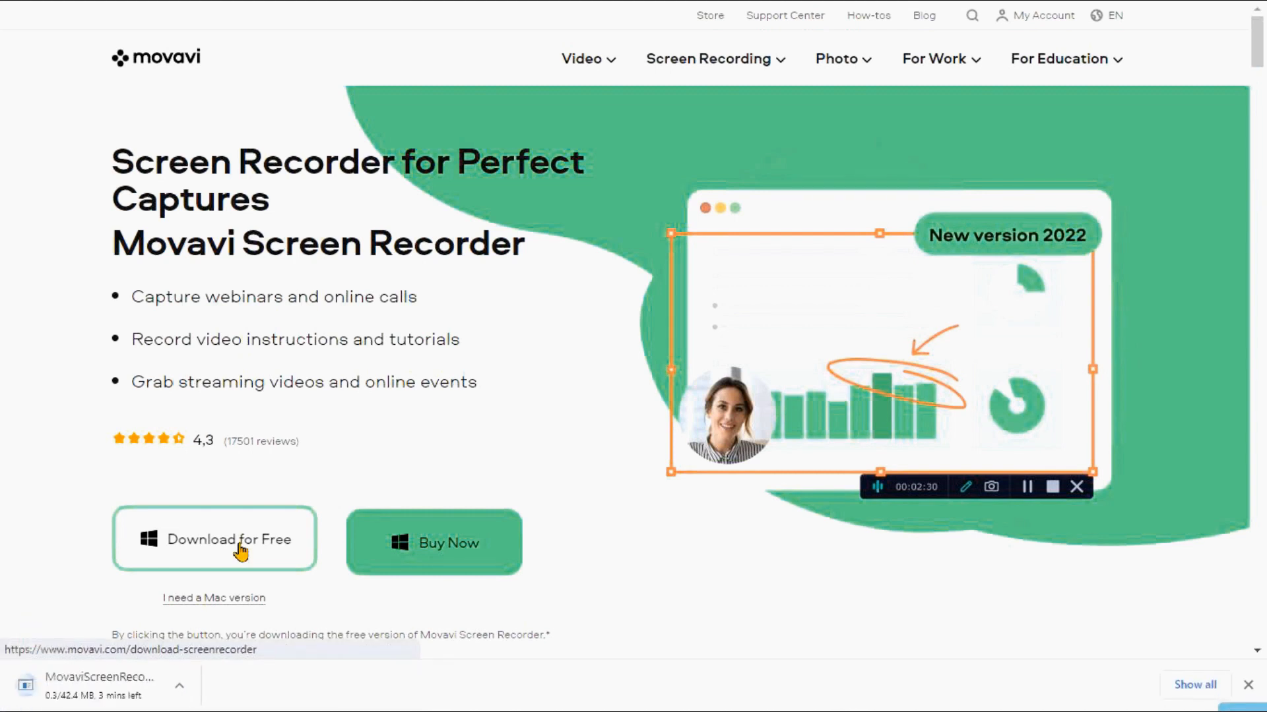
{"action": "left_click", "coordinate": [197, 688]}
{"action": "left_click", "coordinate": [232, 655]}
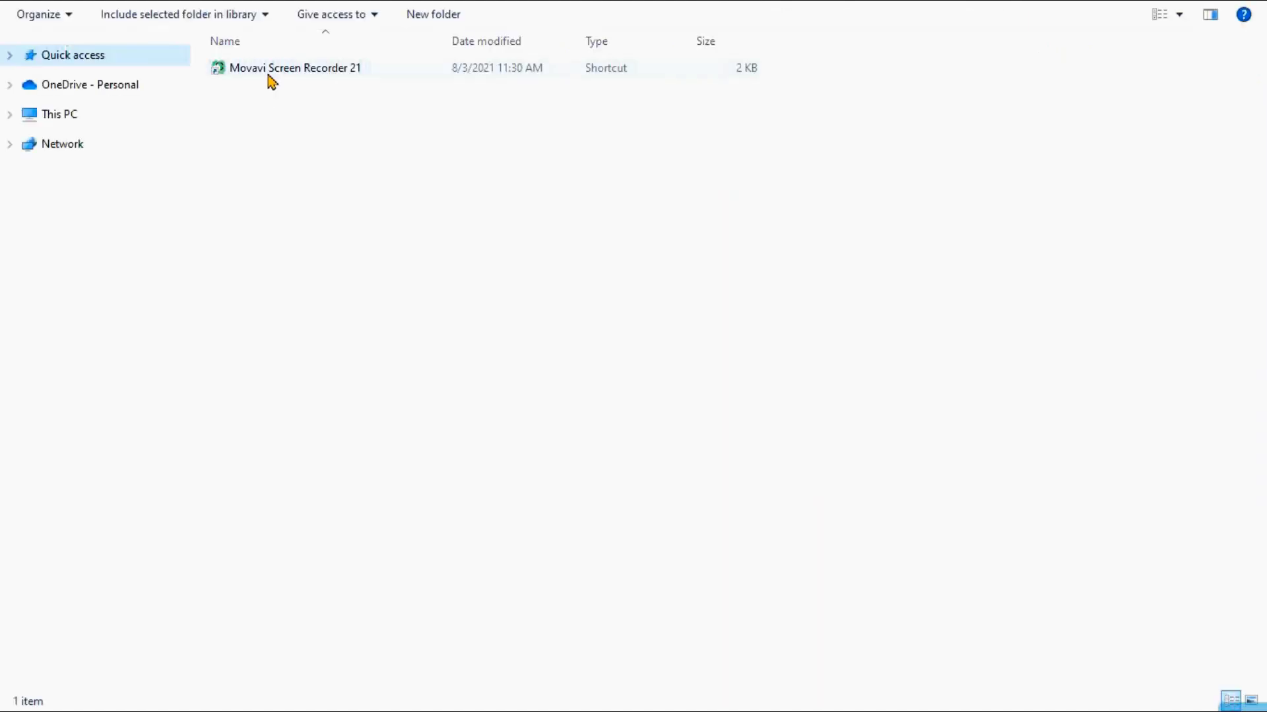
Step: Launch Movavi Screen Recorder 21 from its shortcut and open its settings
{"action": "double_click", "coordinate": [267, 69]}
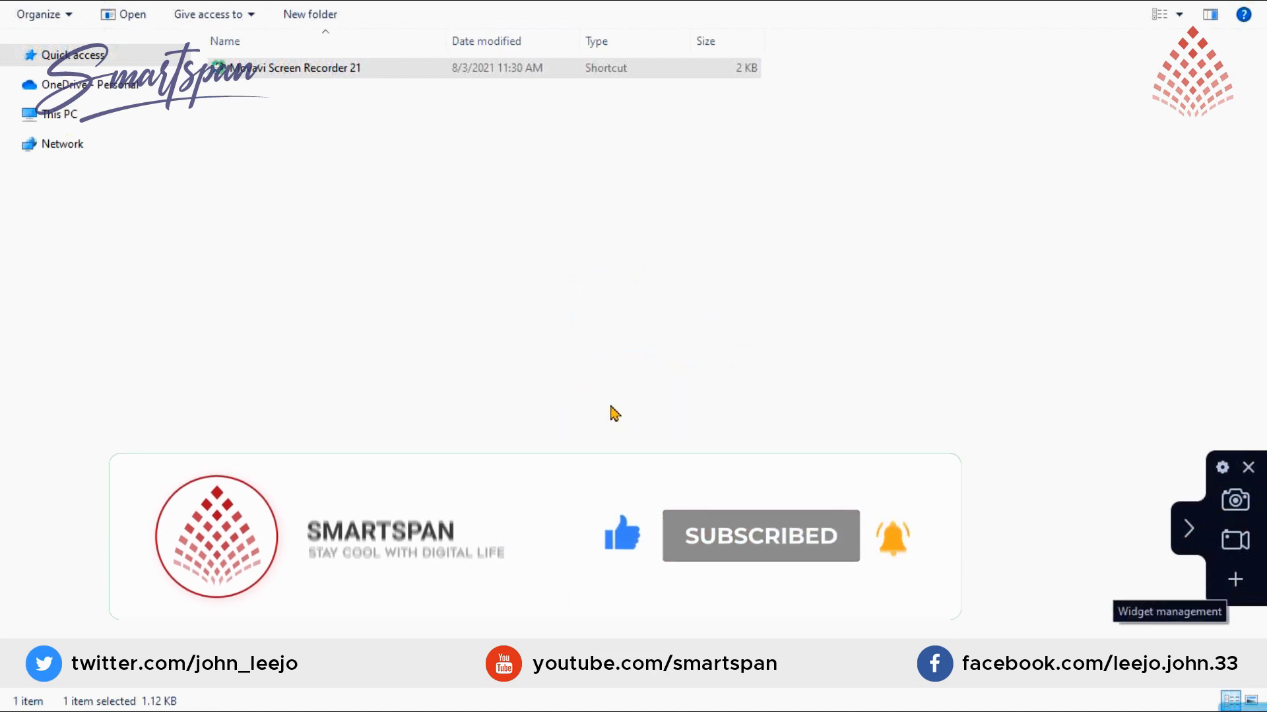
{"action": "left_click", "coordinate": [1222, 469]}
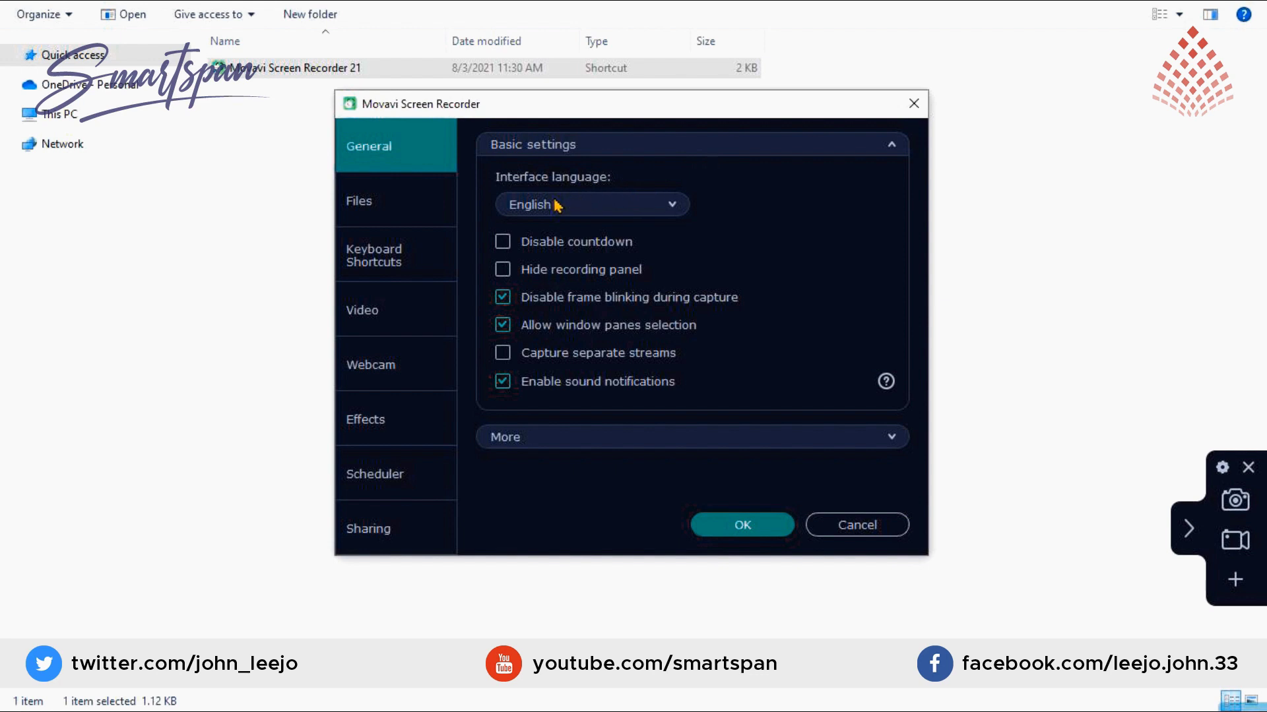
Step: Browse the Files, Keyboard Shortcuts, Video, Webcam and Effects settings sections
{"action": "left_click", "coordinate": [382, 218]}
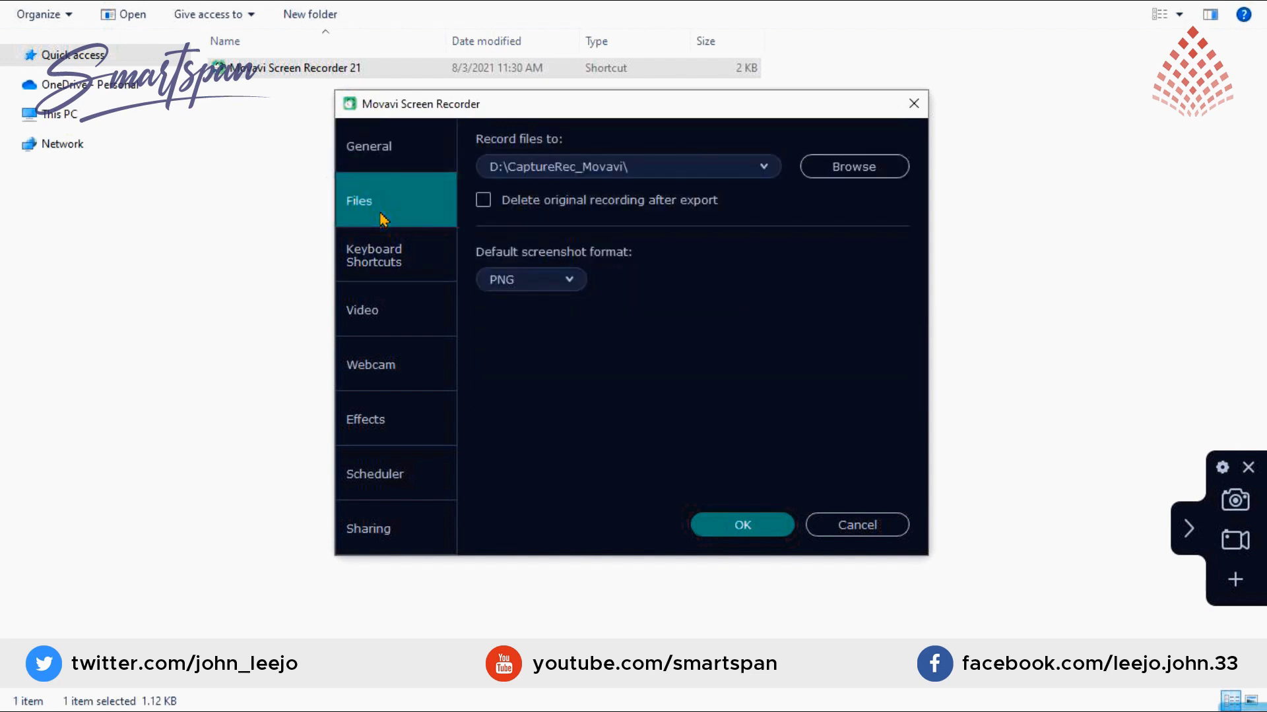
{"action": "left_click", "coordinate": [379, 264]}
{"action": "left_click", "coordinate": [395, 329]}
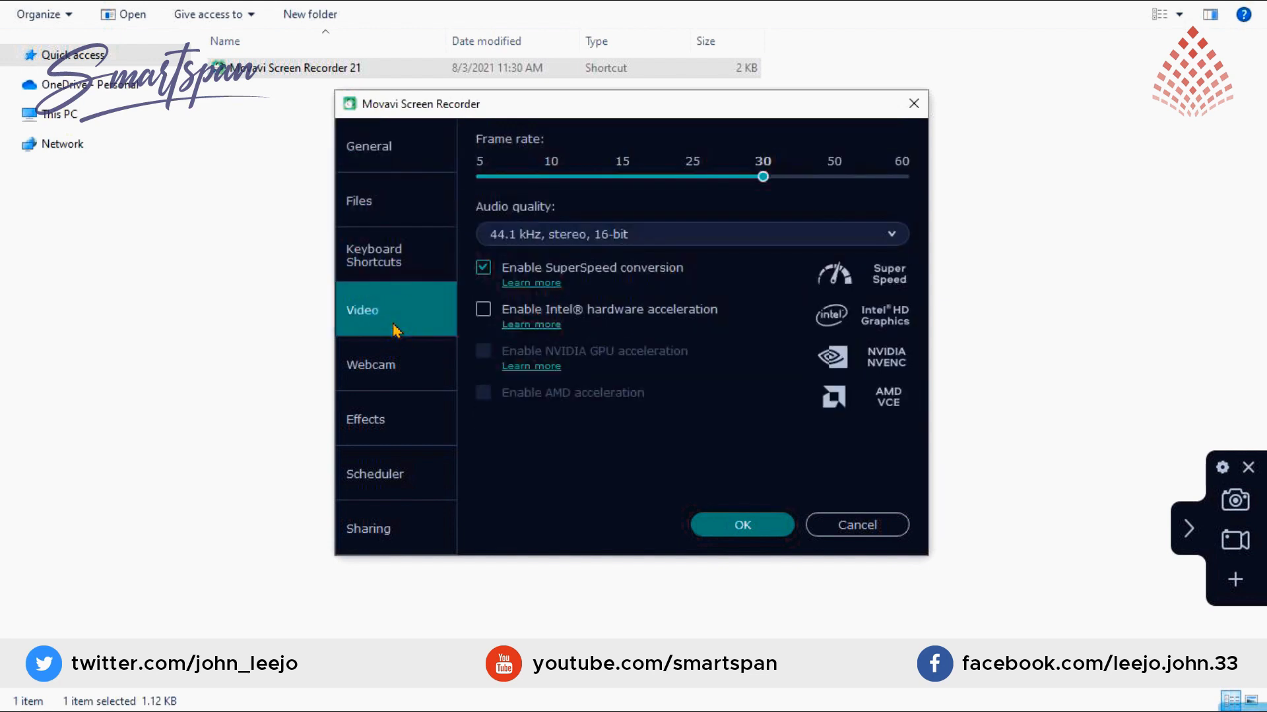
{"action": "left_click", "coordinate": [381, 356]}
{"action": "left_click", "coordinate": [377, 412]}
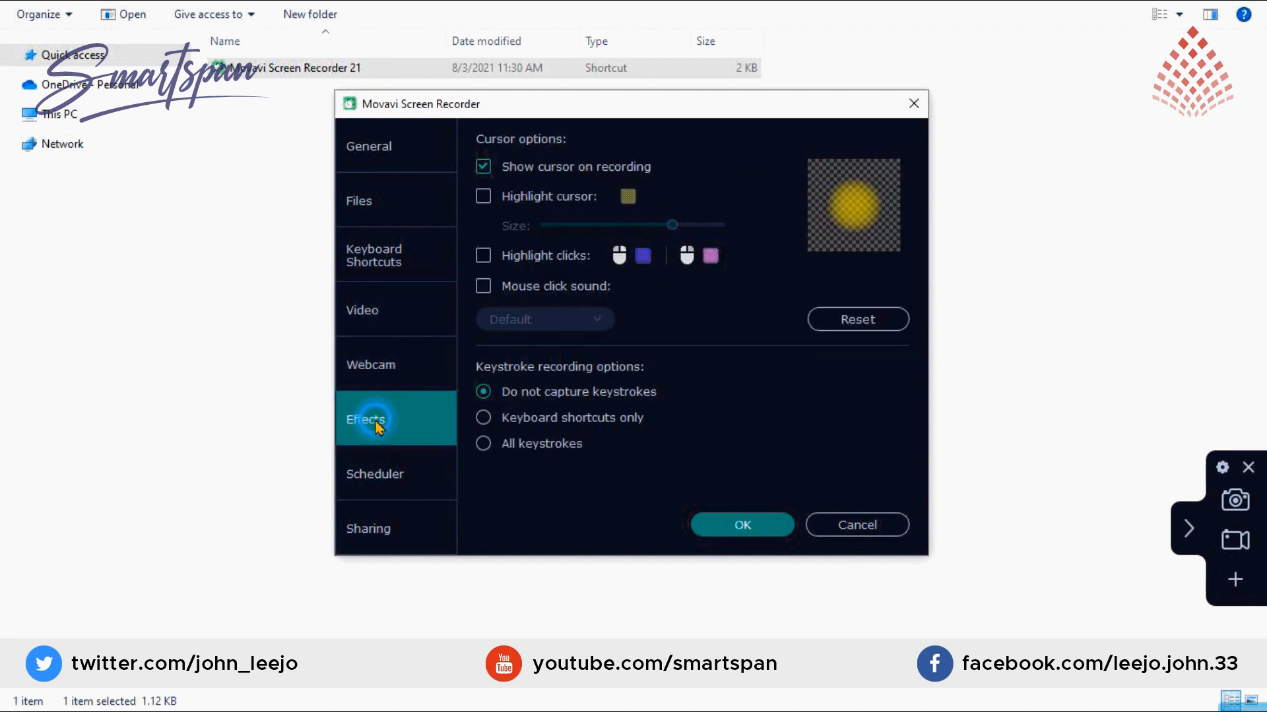
Step: Check the Scheduler and Sharing settings, then dock the recorder panel at the bottom edge
{"action": "left_click", "coordinate": [376, 474]}
{"action": "left_click", "coordinate": [389, 310]}
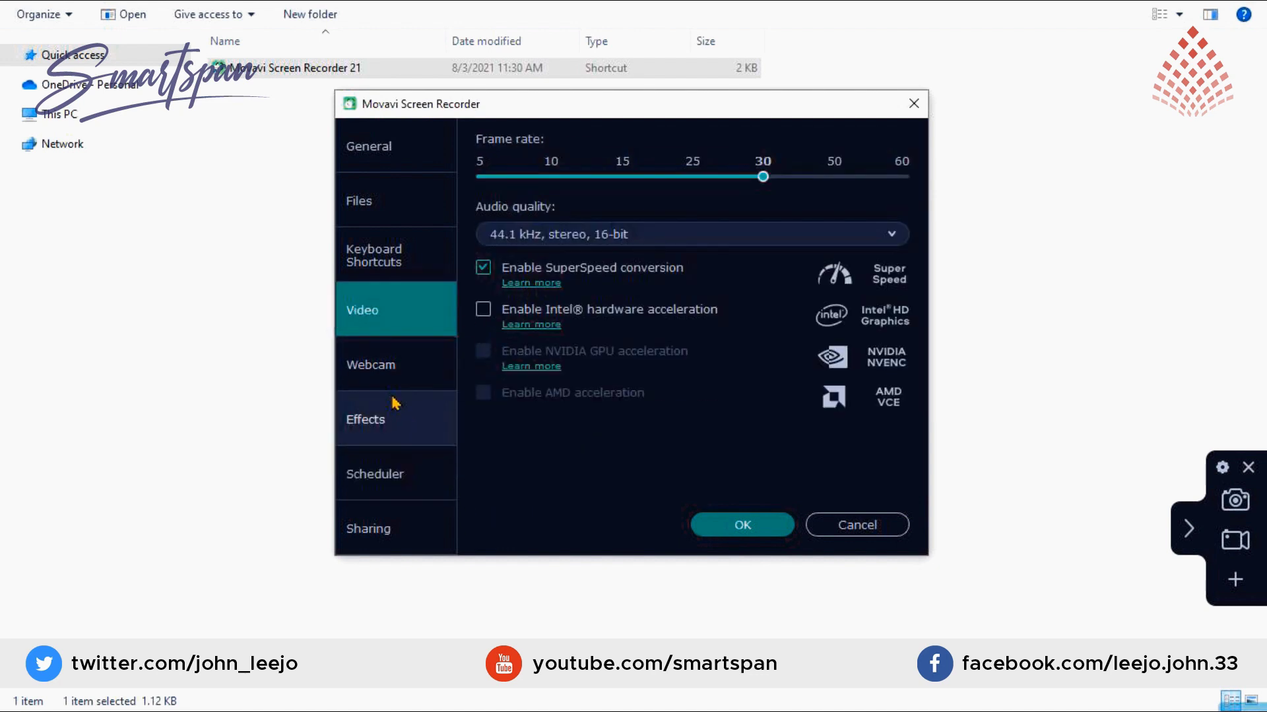
{"action": "left_click", "coordinate": [376, 475]}
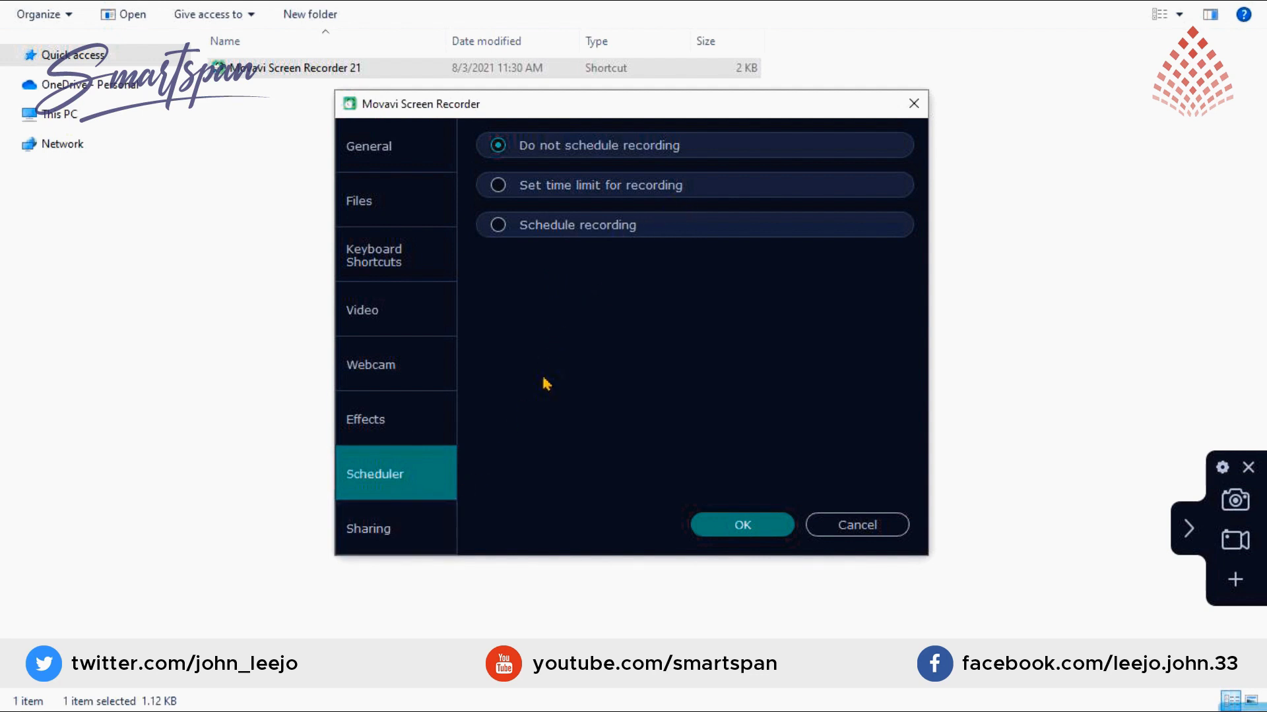
{"action": "left_click", "coordinate": [398, 533]}
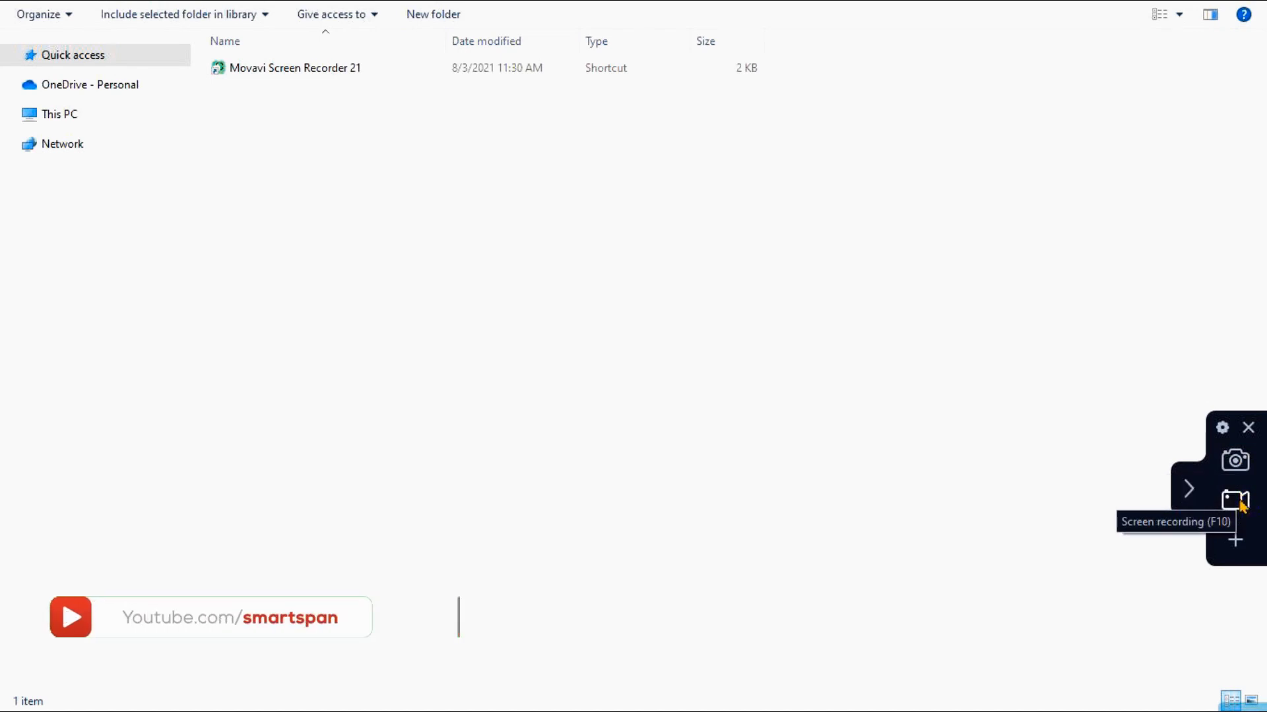
{"action": "left_click_drag", "start_coordinate": [1258, 503], "coordinate": [505, 633]}
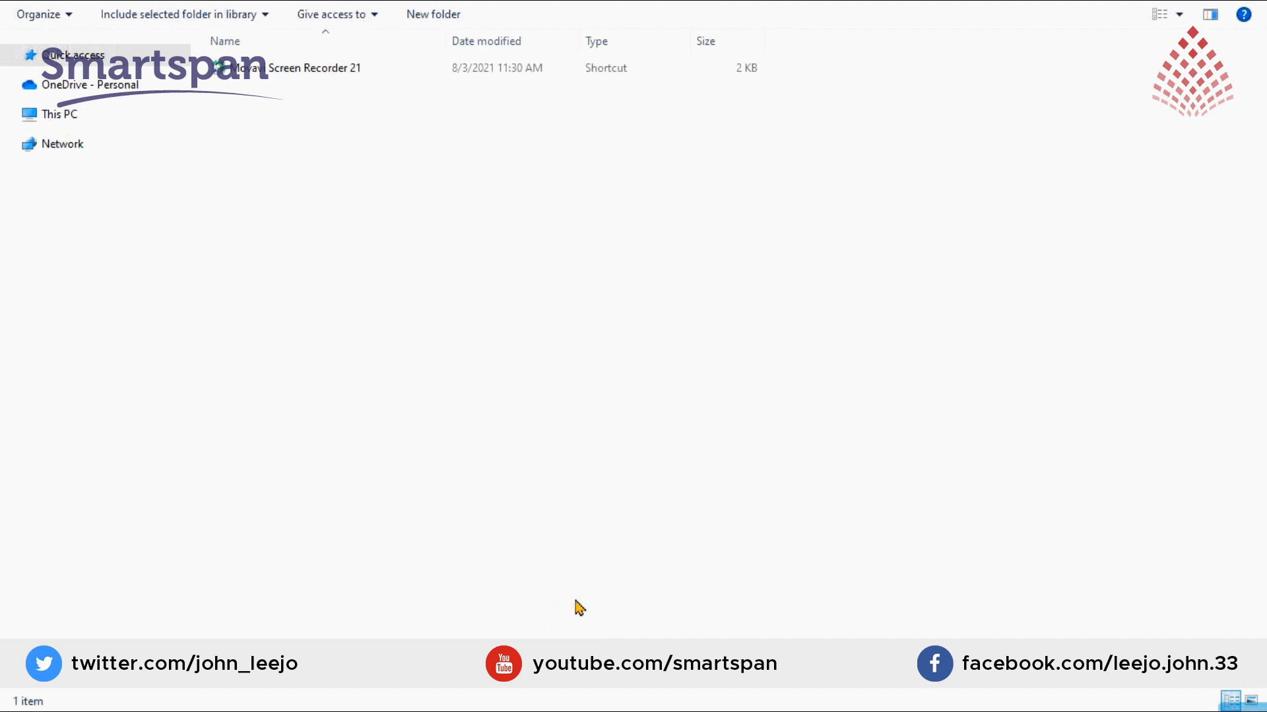